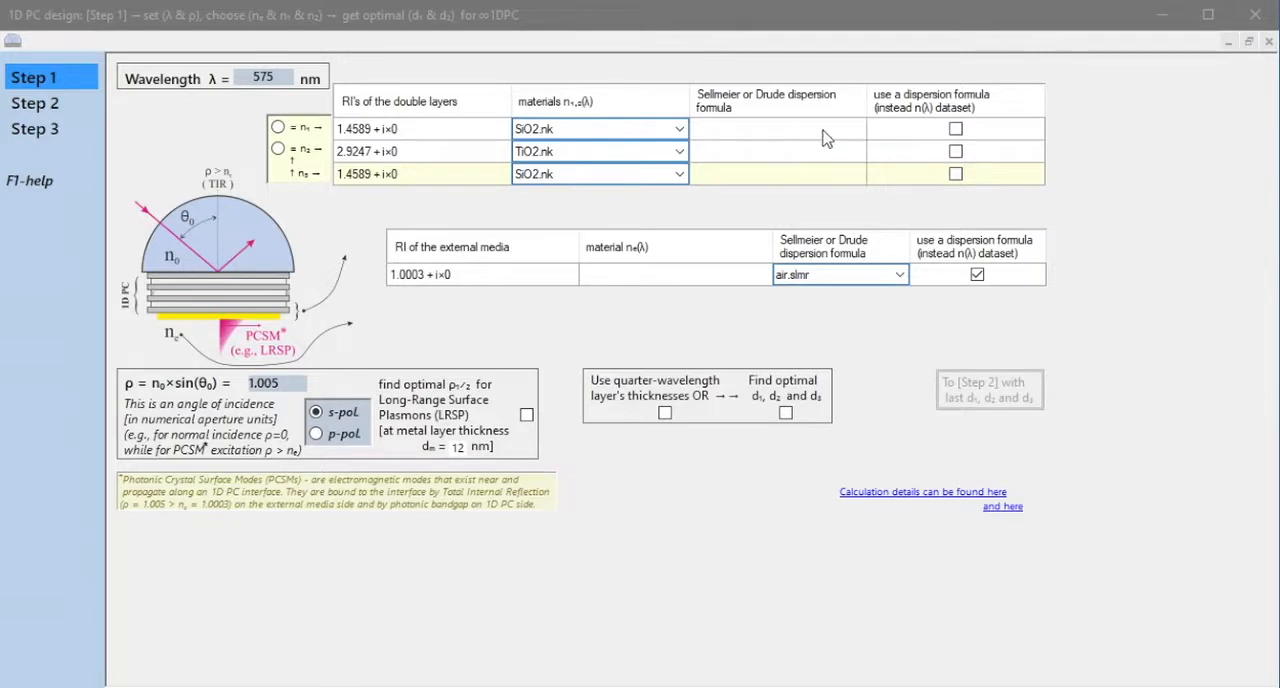
Use a dispersion formula instead of the dataset for the first double-layer material n₁ and choose SiO2_Layertec.slmr.
left_click(955, 131)
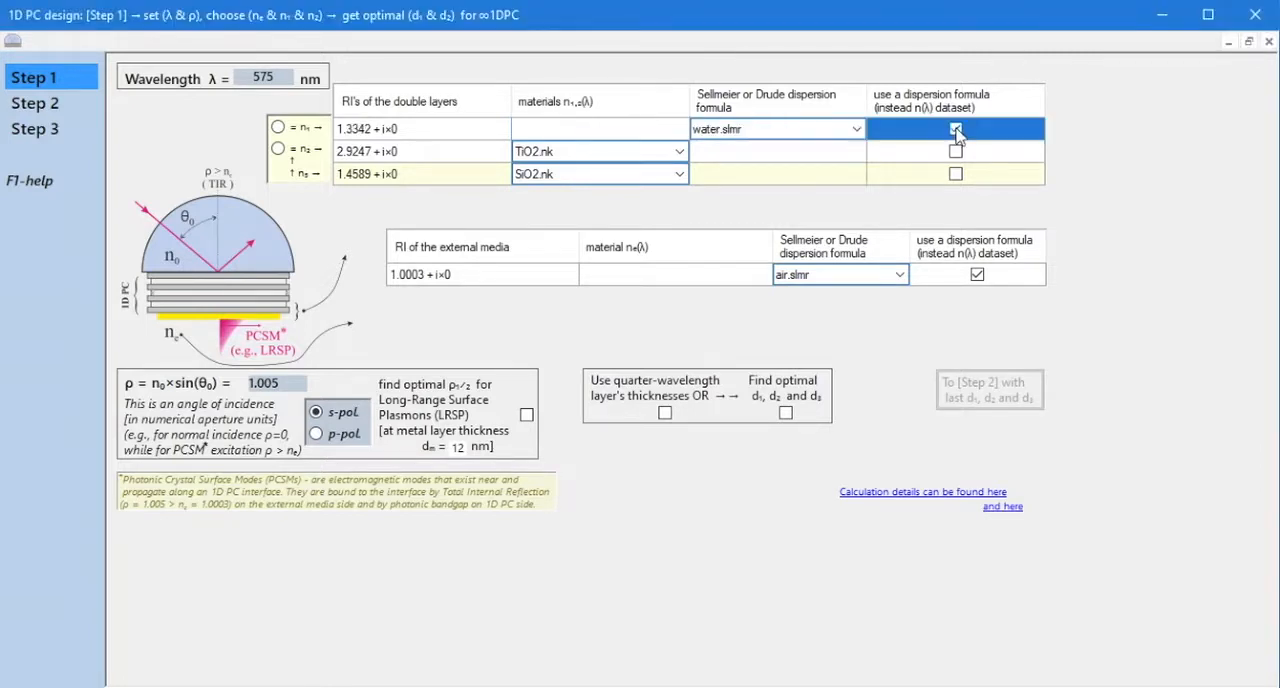
left_click(857, 129)
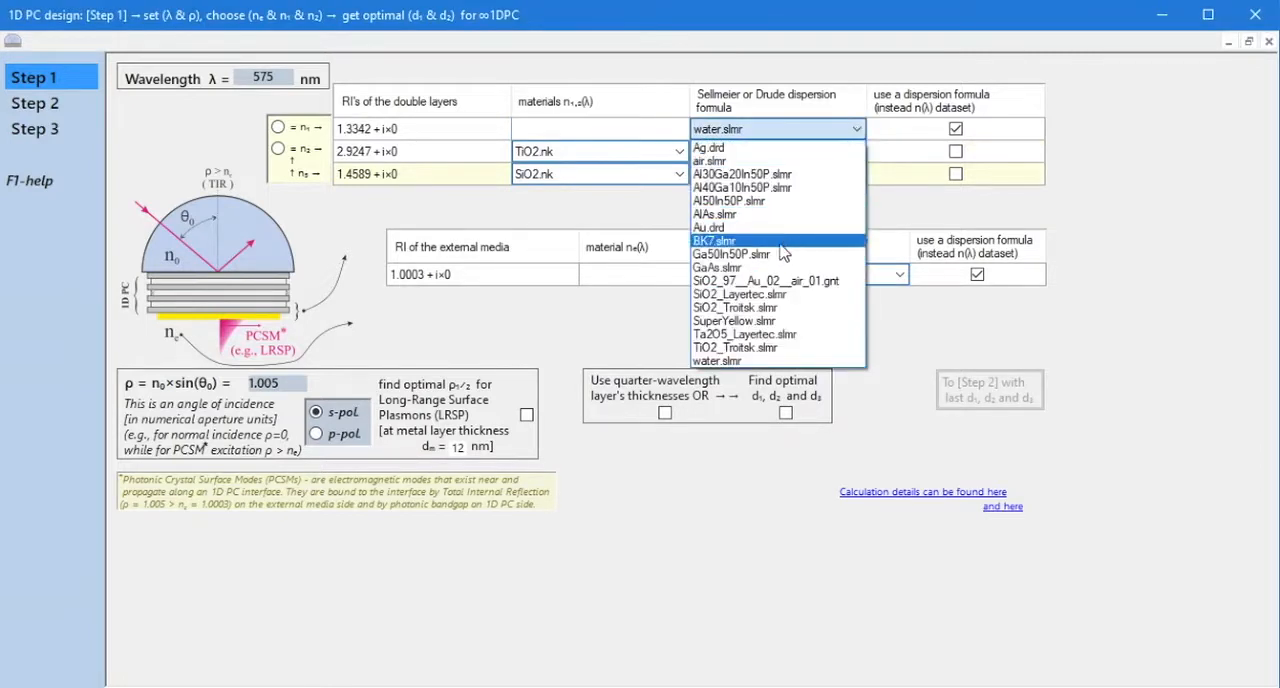
left_click(755, 296)
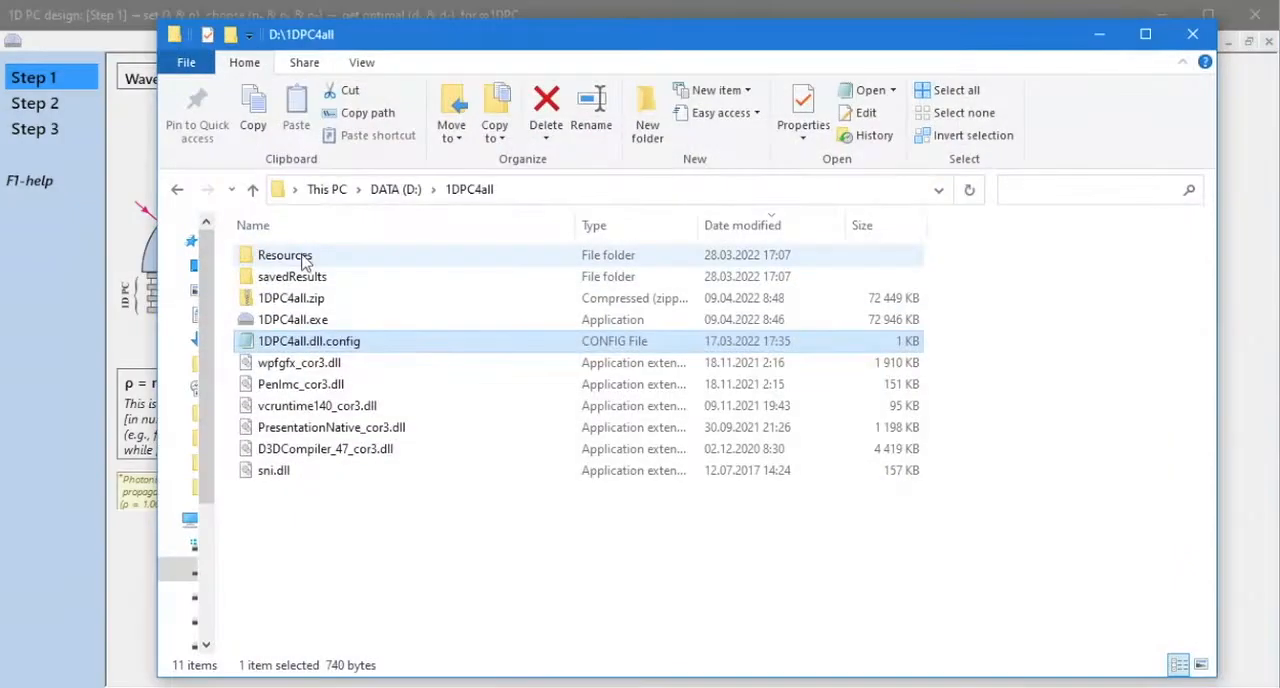
In File Explorer, open the calcRI folder and examine the Sellmeier coefficients in SiO2_Layertec.slmr.
double_click(283, 255)
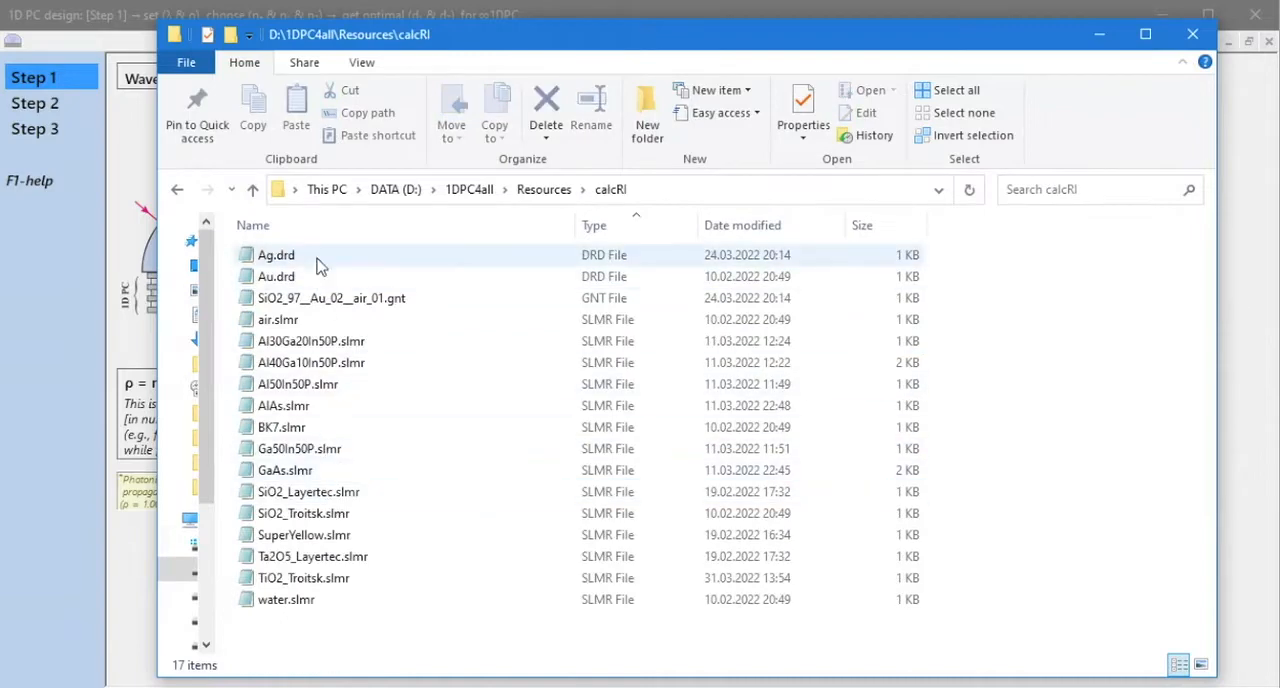
double_click(337, 491)
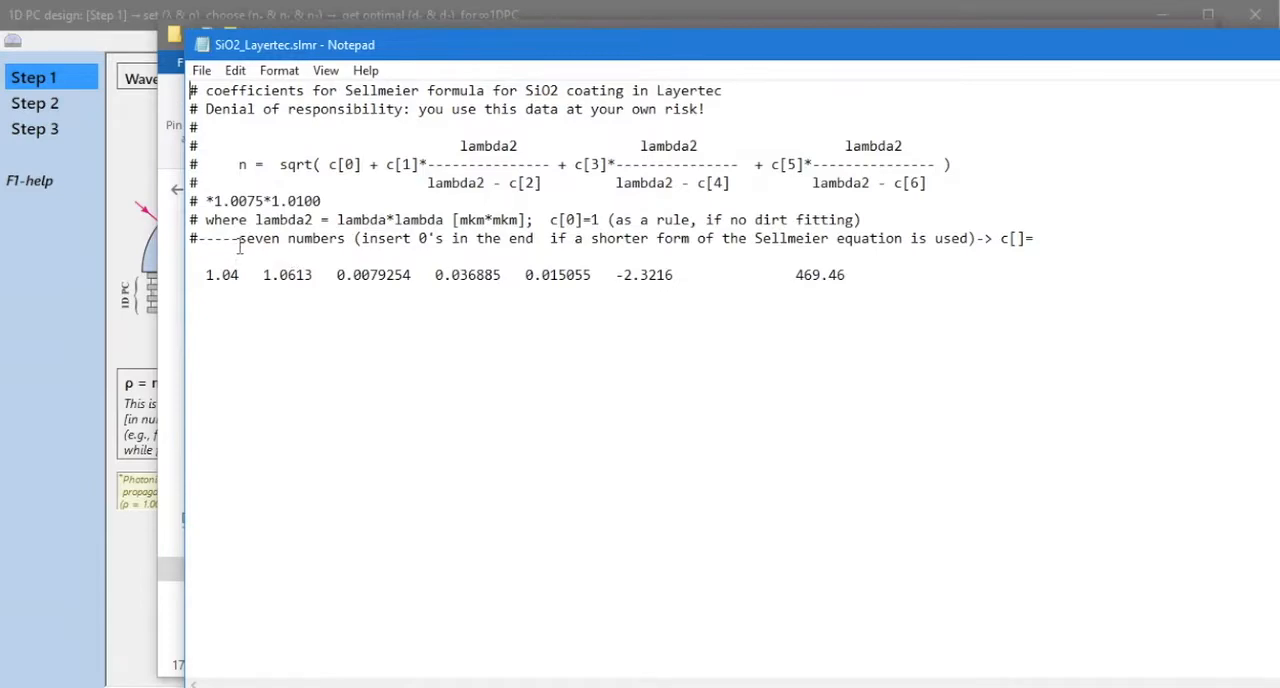
left_click(1279, 44)
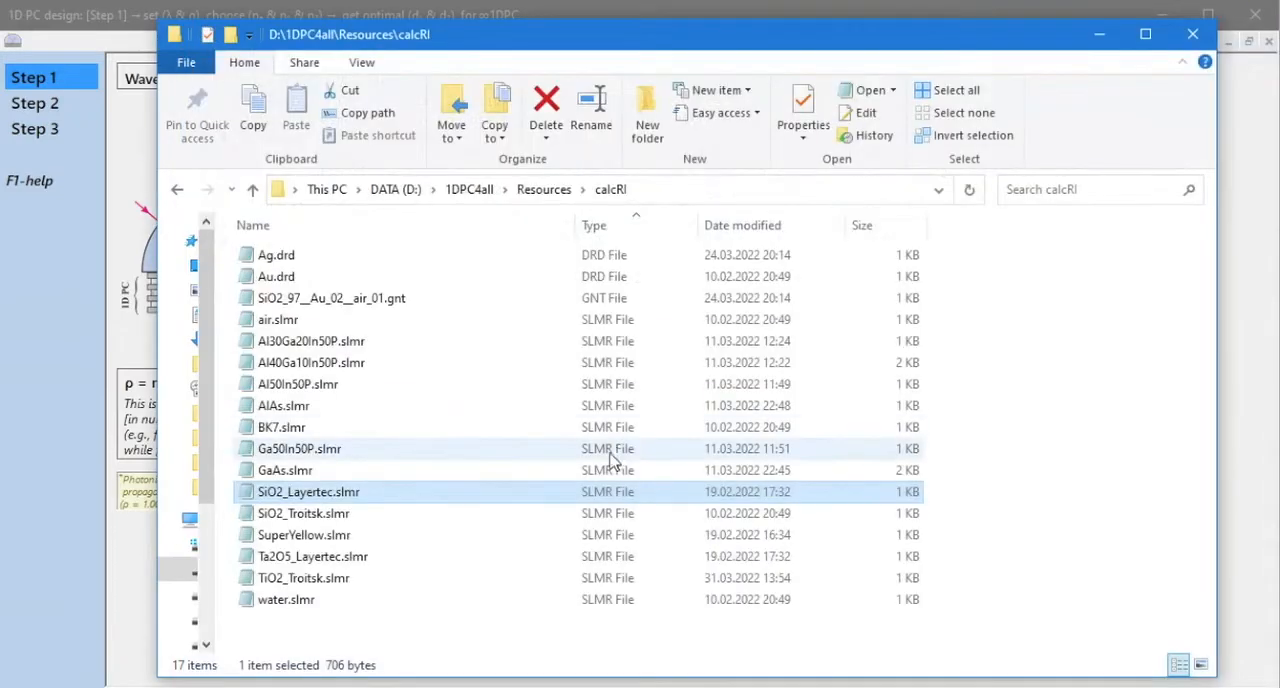
Examine the Sellmeier coefficients in BK7.slmr, then go back to the 1DPC4all folder and minimize File Explorer.
left_click(285, 406)
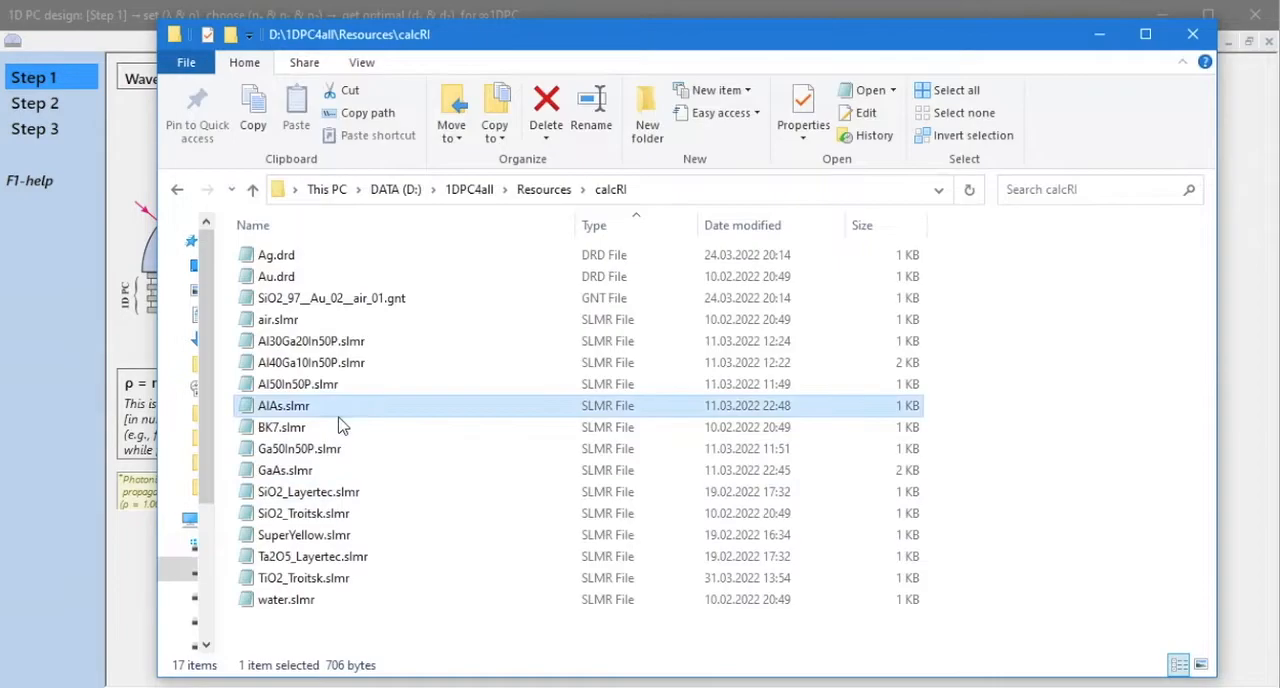
double_click(305, 437)
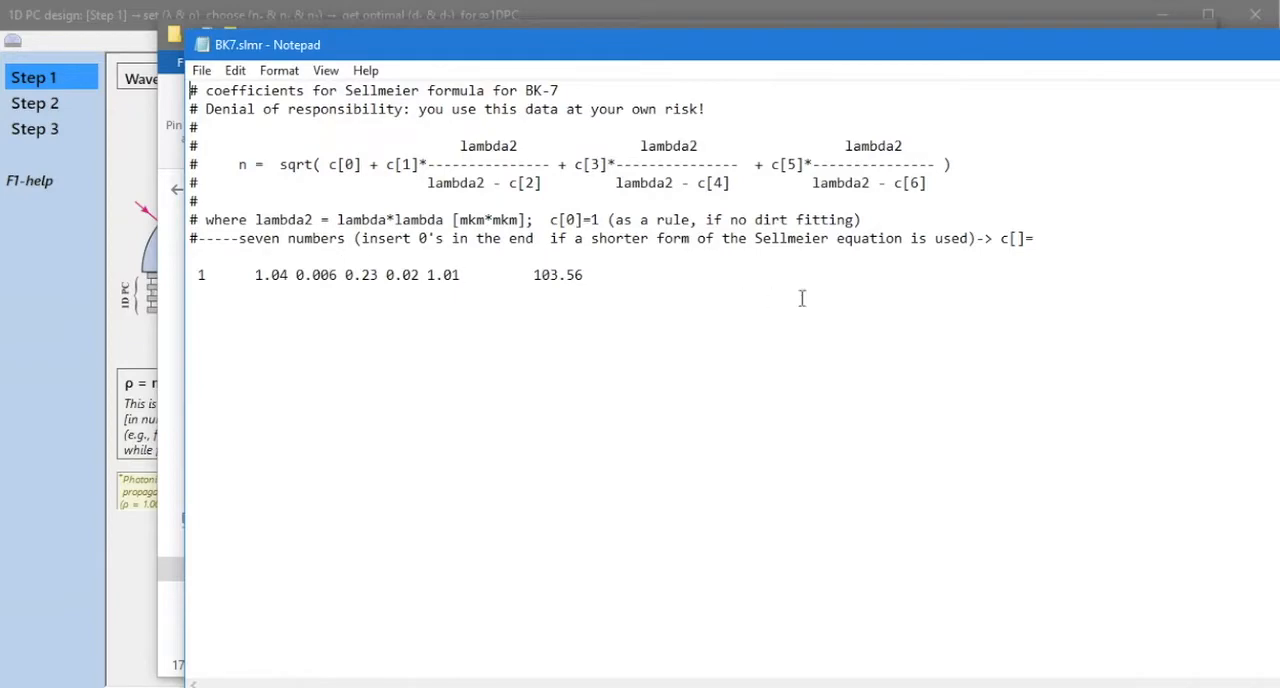
key("alt+F4")
left_click(455, 191)
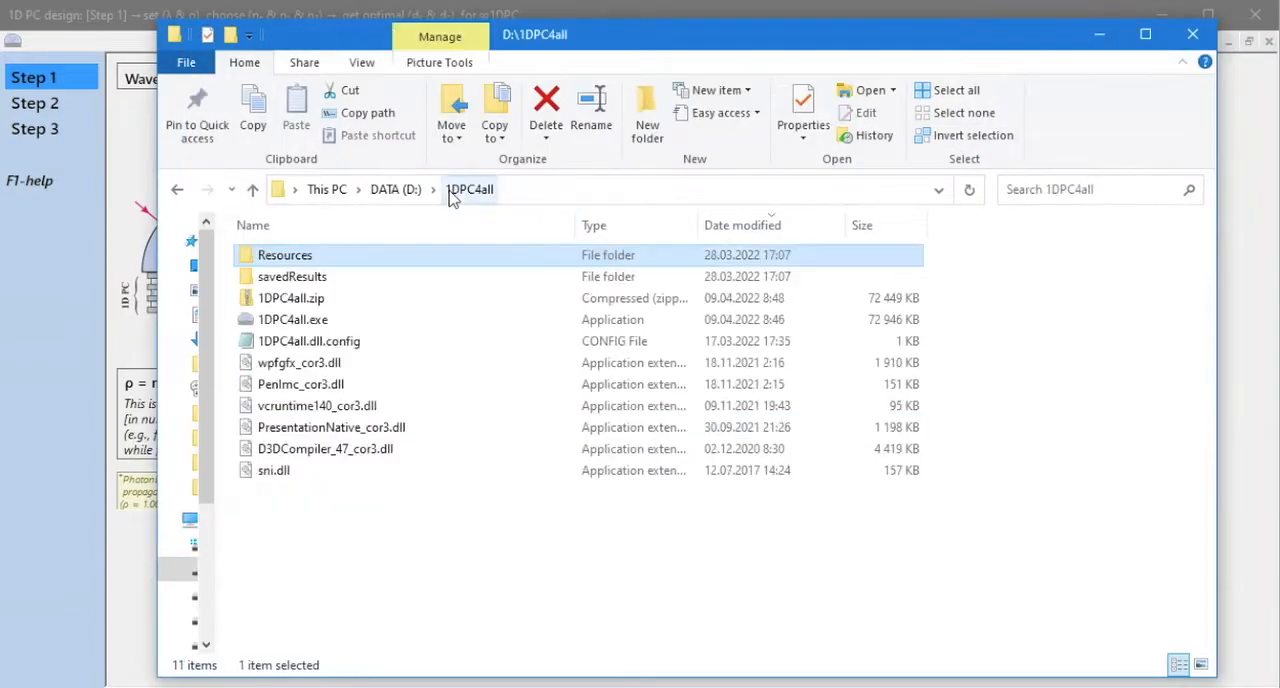
left_click(1099, 34)
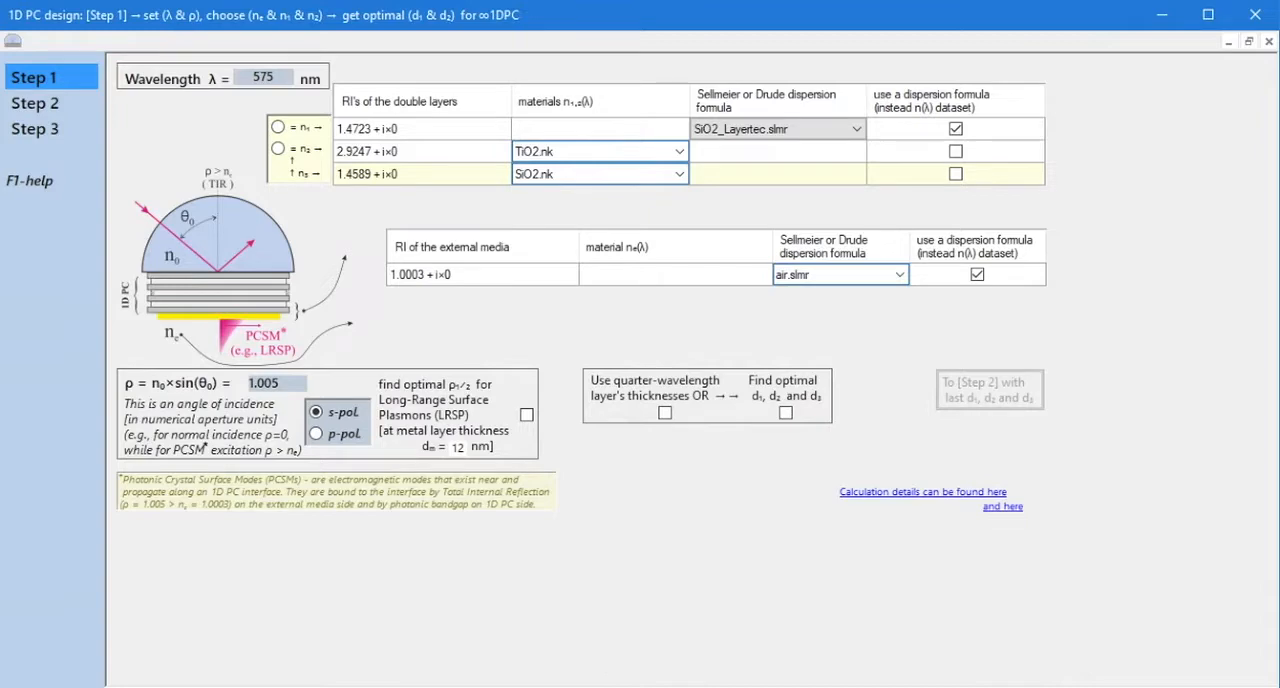
Bring File Explorer back, open Resources\allRI.zip and examine the n-k table in a_SiH_palik.nk, then return to 1DPC4all.
left_click(482, 687)
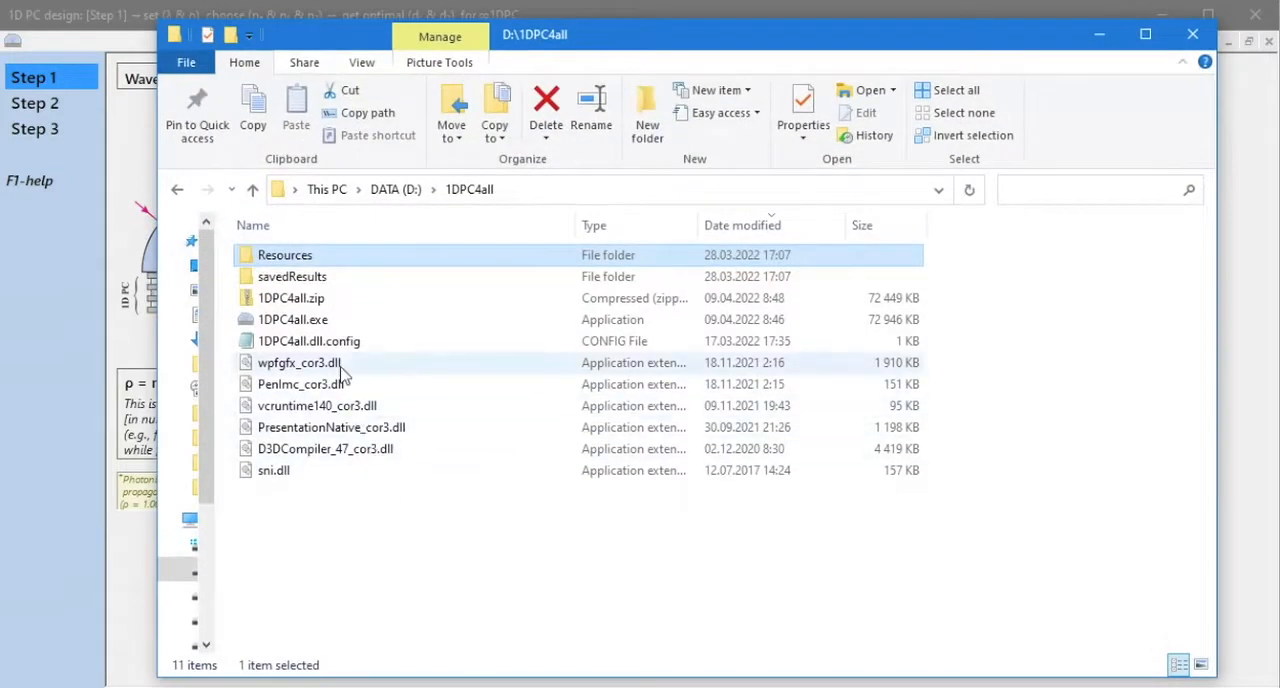
double_click(324, 257)
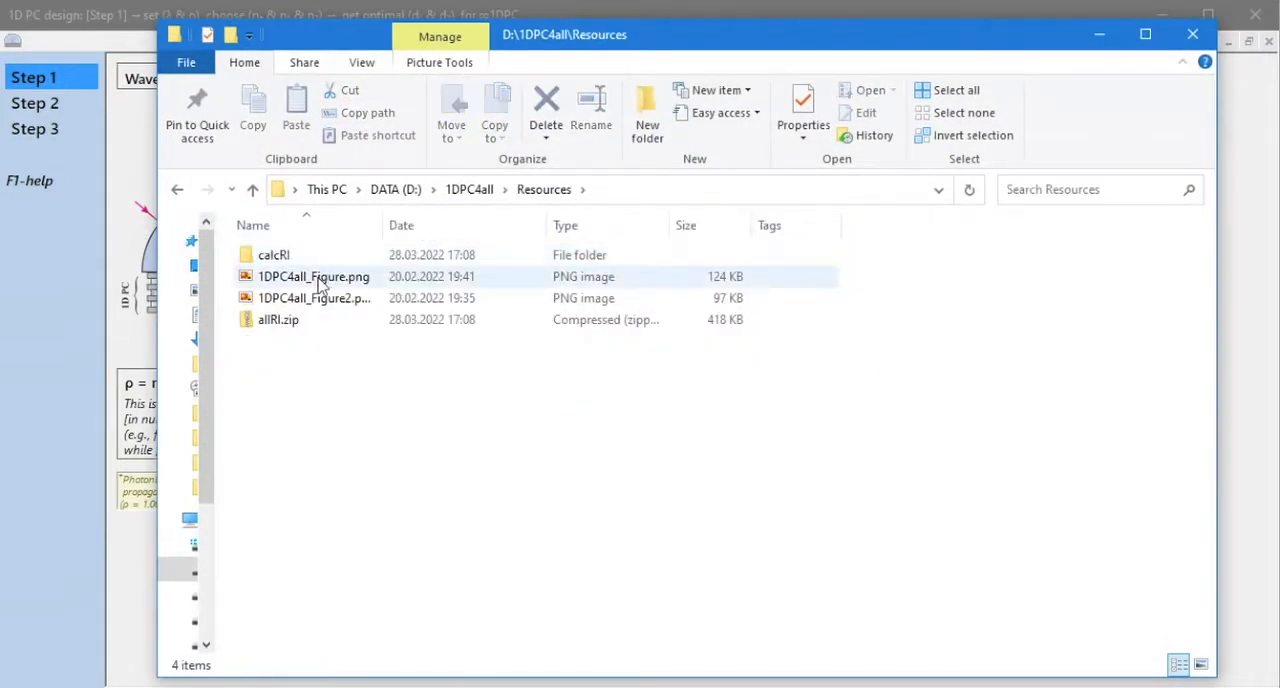
double_click(268, 326)
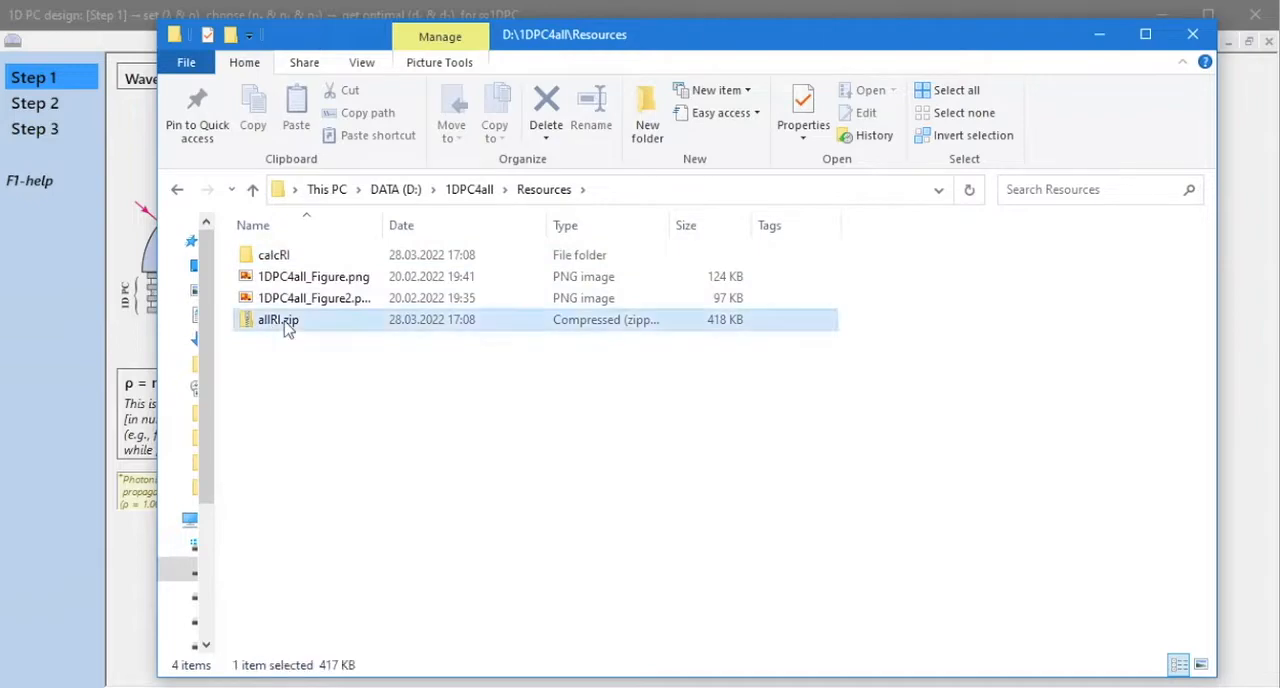
double_click(340, 323)
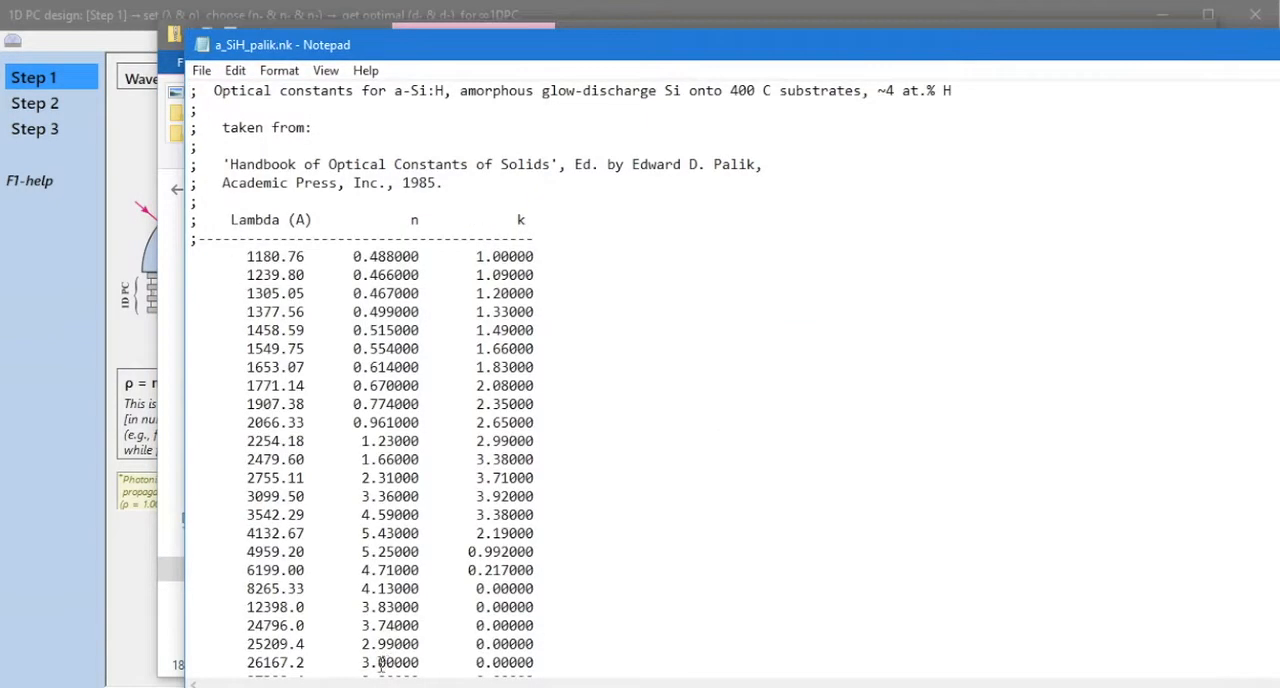
key("alt+F4")
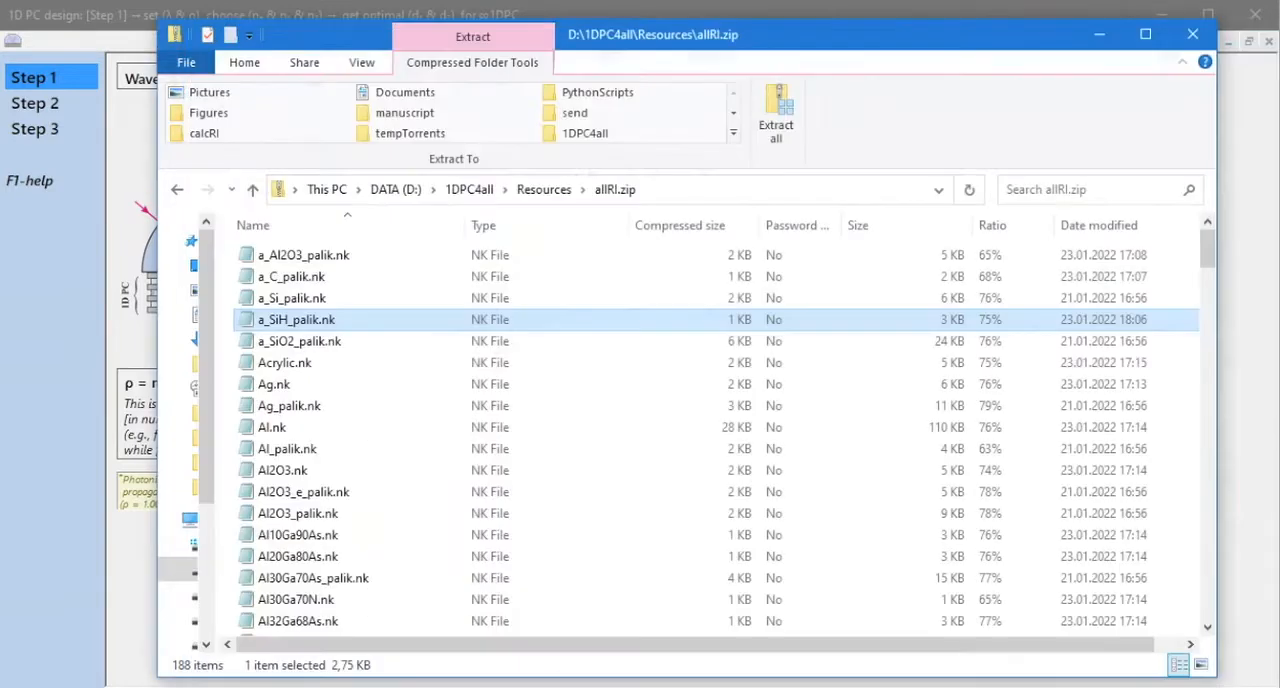
left_click(458, 190)
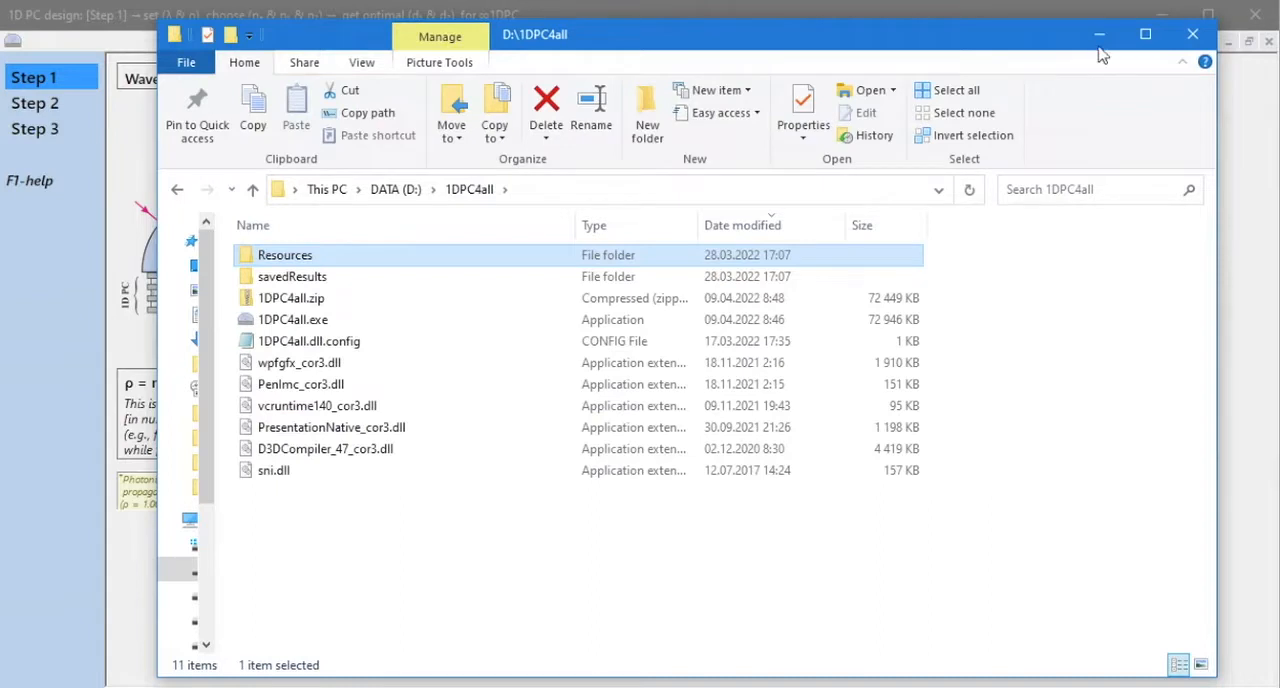
left_click(1099, 36)
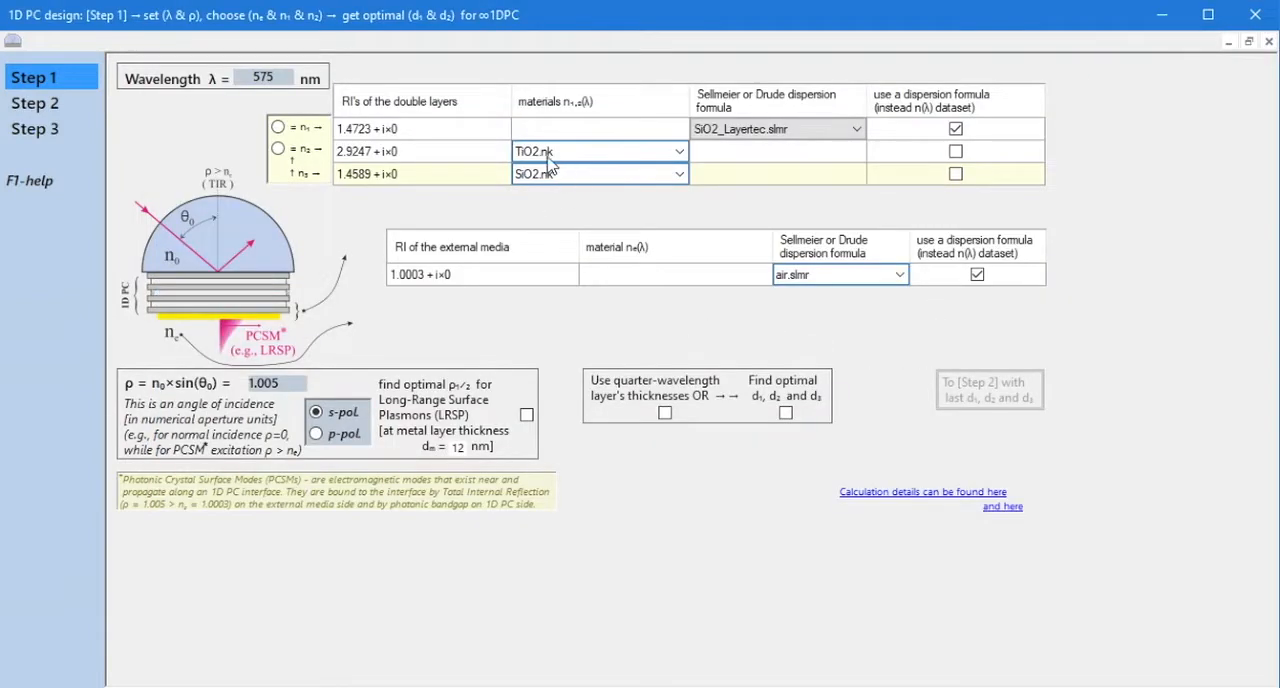
Enable finding the optimal ρ for Long-Range Surface Plasmons, adding an Au.drd metal layer to the structure.
left_click(527, 415)
left_click(801, 305)
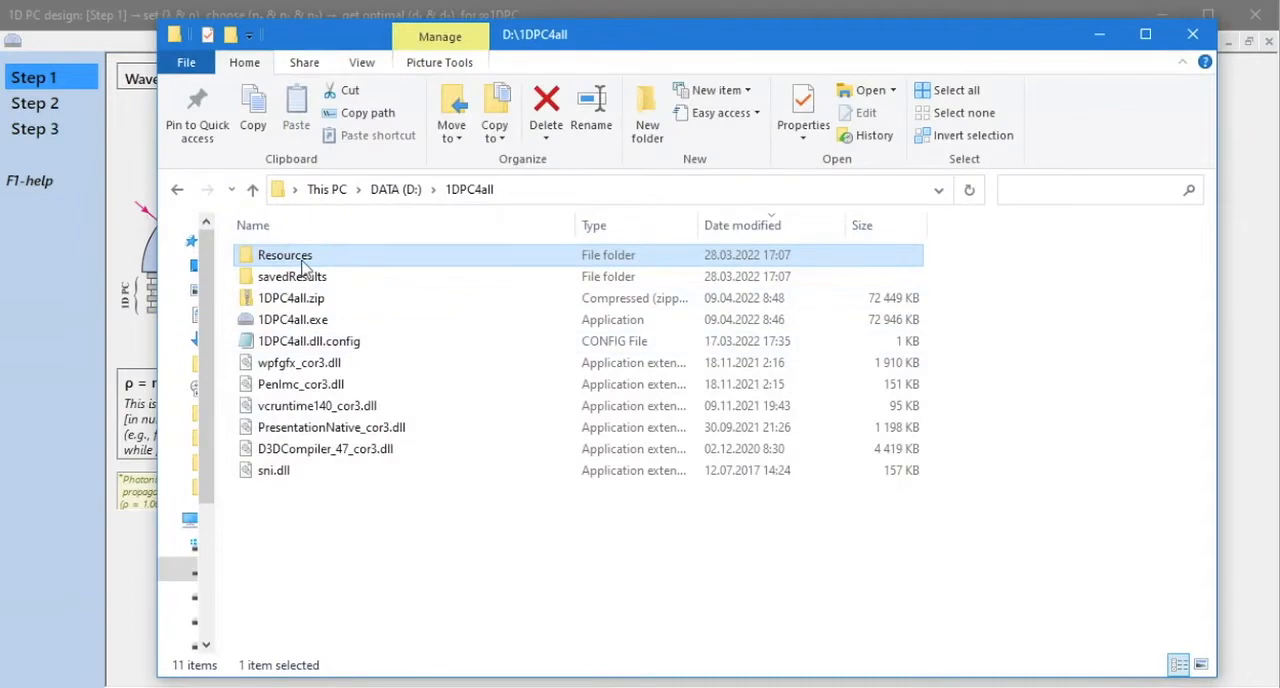
In File Explorer, open Resources\calcRI and examine the Drude coefficients in Au.drd.
double_click(302, 262)
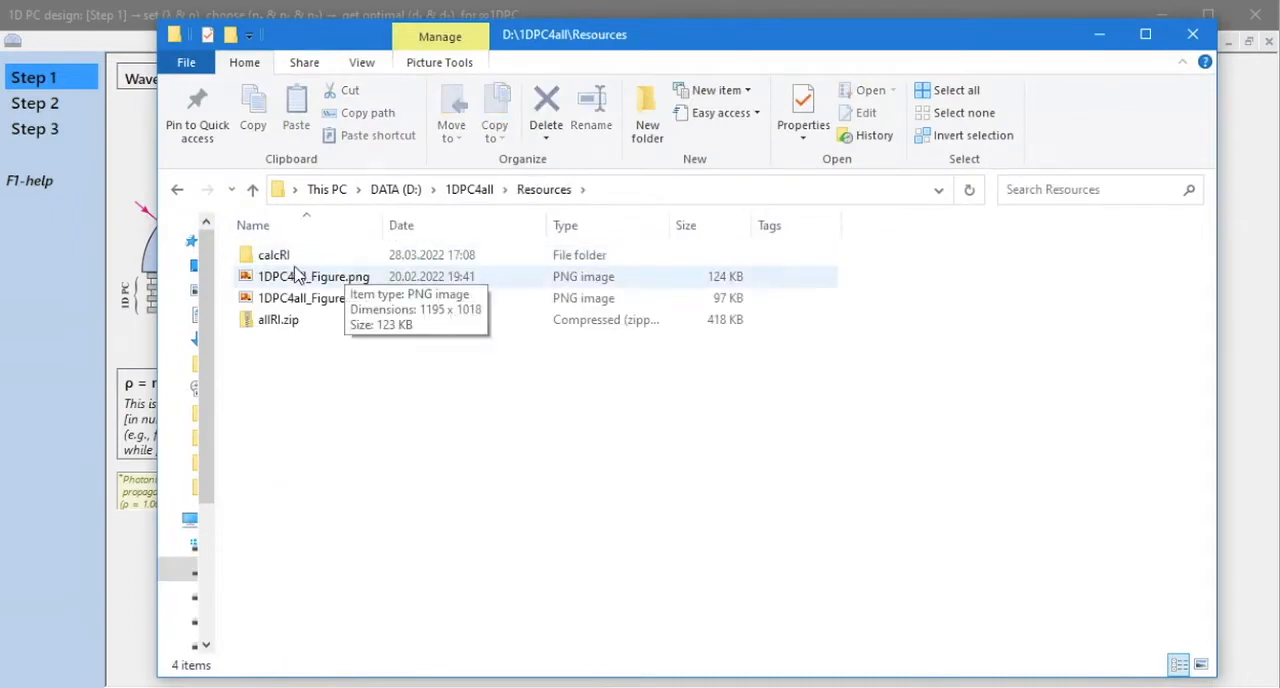
double_click(282, 256)
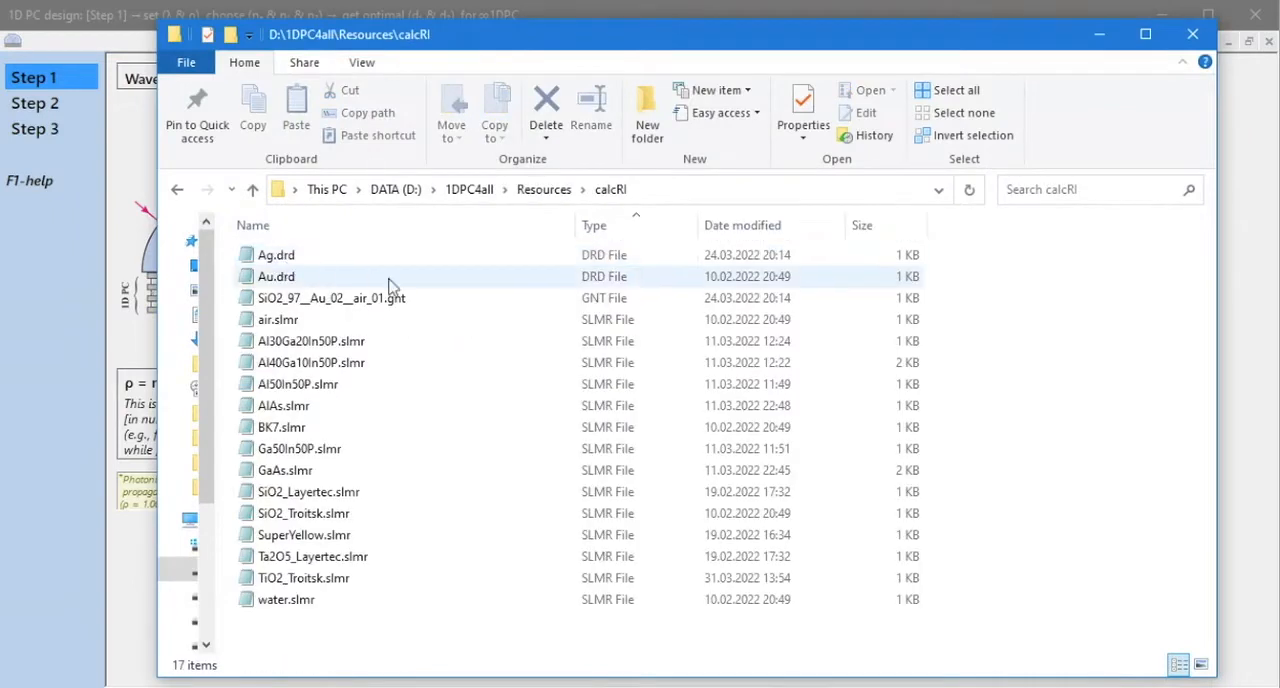
double_click(292, 279)
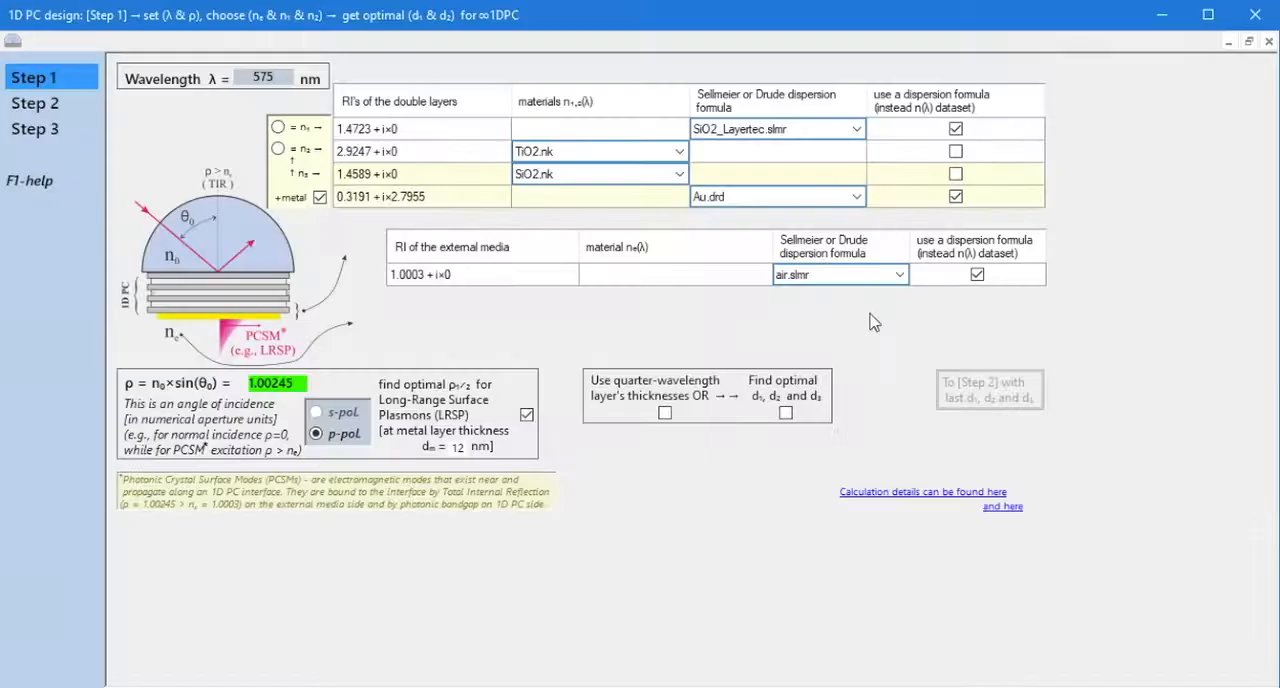
Set the first double-layer material n₁ to the Maxwell Garnett mixture SiO2_97__Au_02__air_01.gnt.
left_click(856, 129)
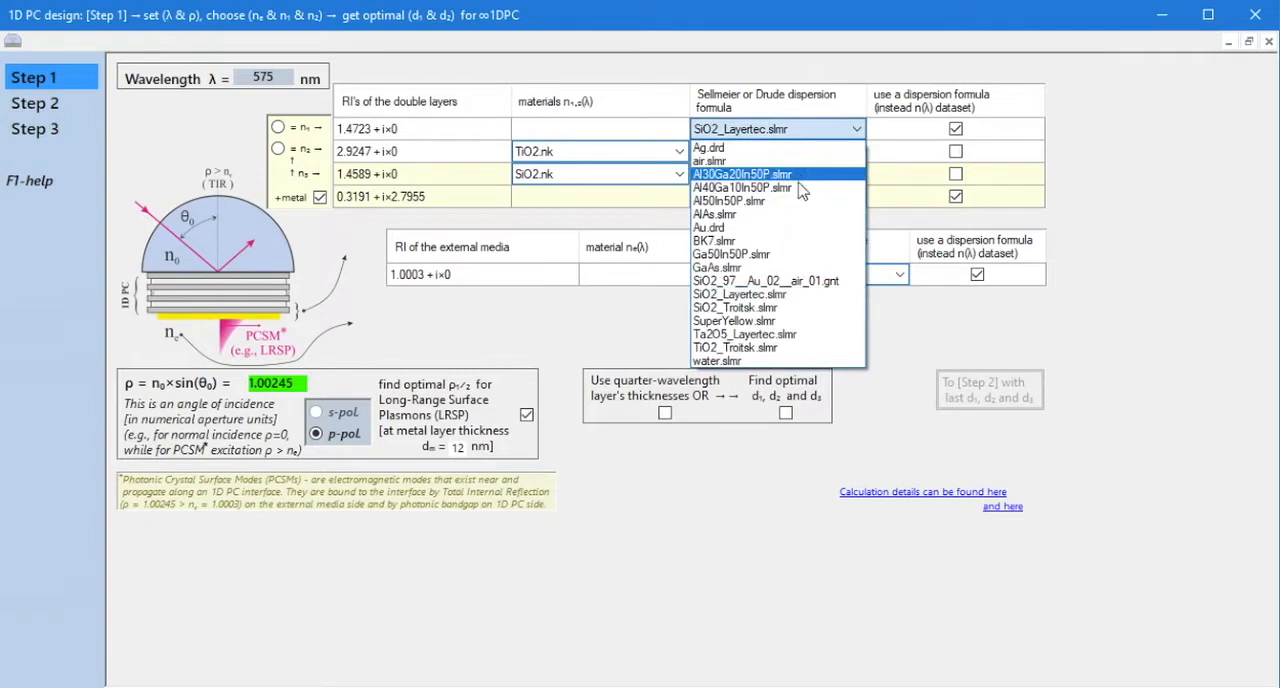
left_click(806, 282)
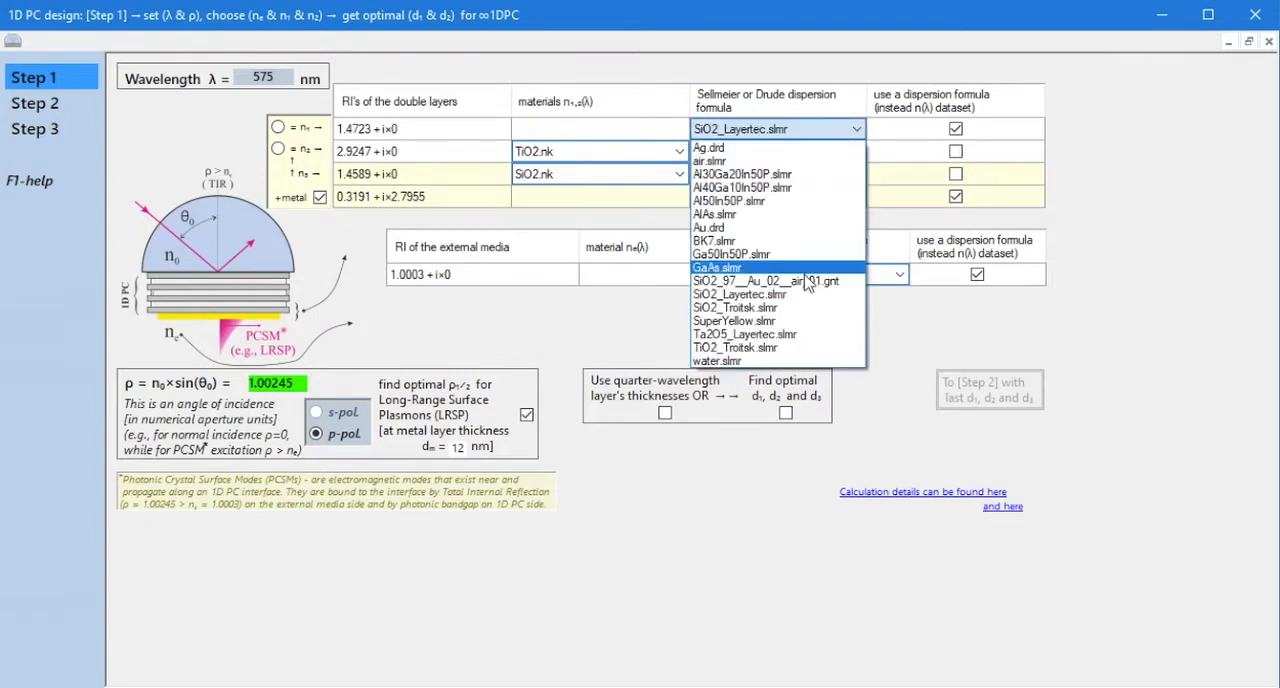
left_click(806, 282)
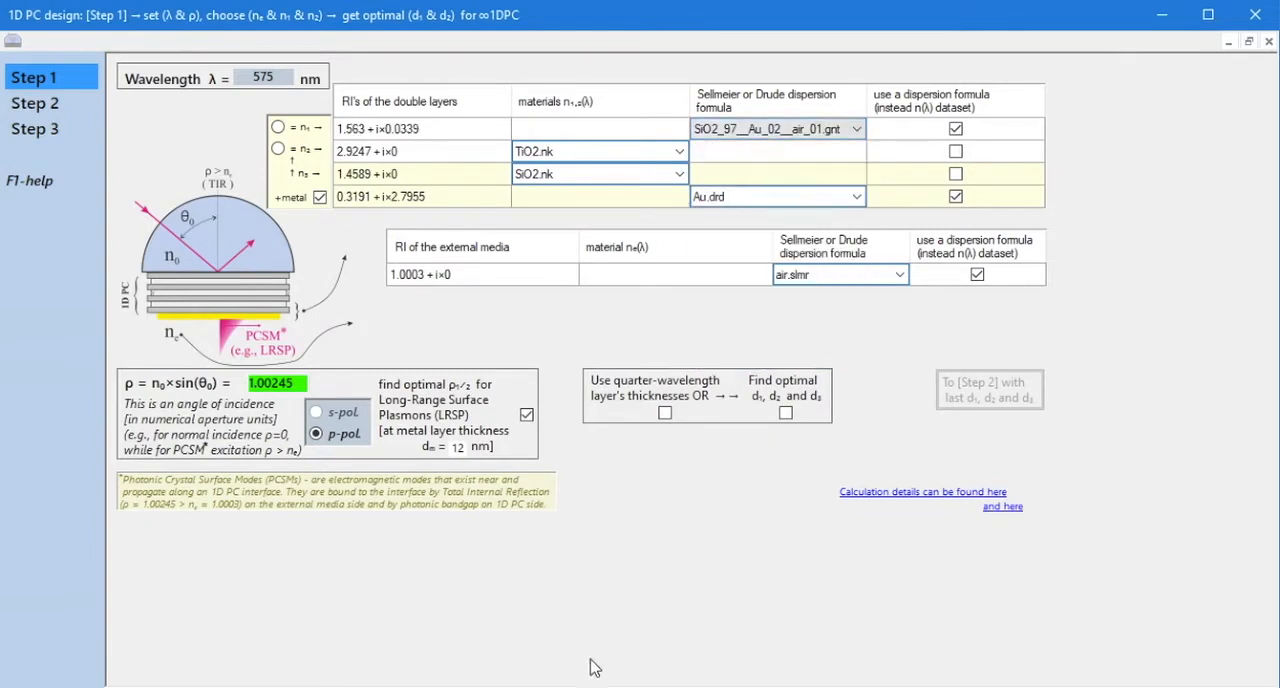
Open SiO2_97__Au_02__air_01.gnt from the calcRI folder and examine its materials and volume percentages.
mouse_move(601, 686)
left_click(601, 650)
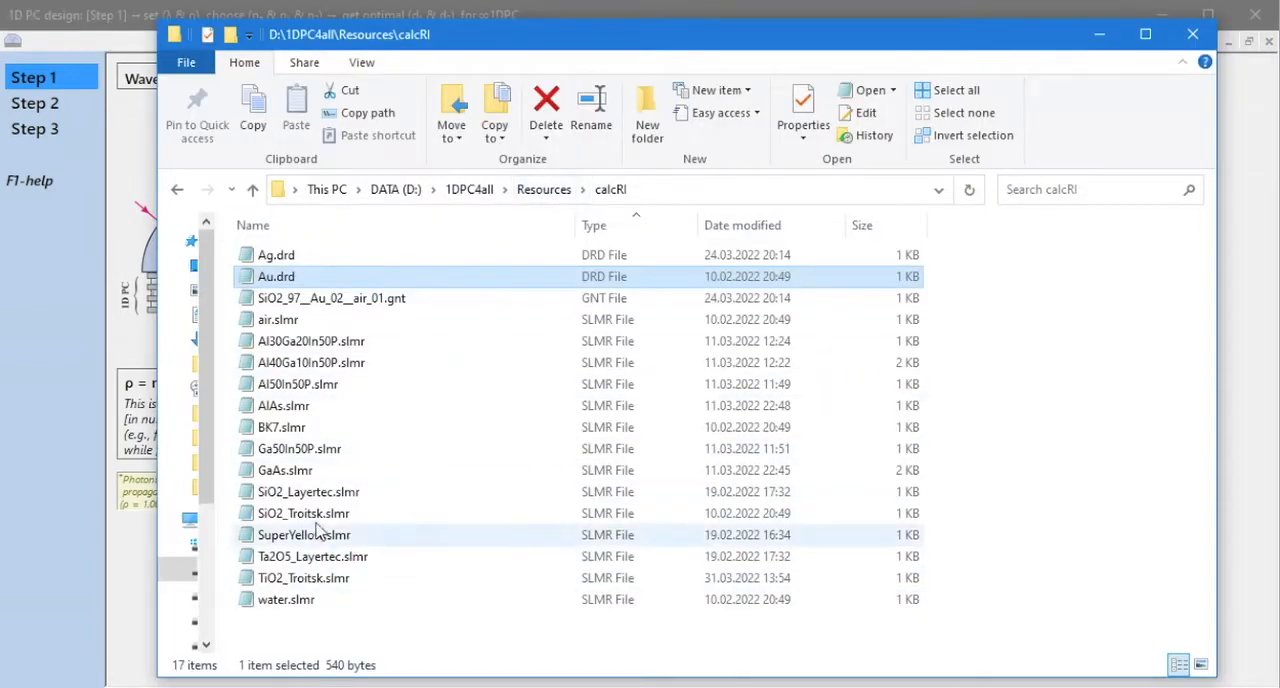
left_click(298, 300)
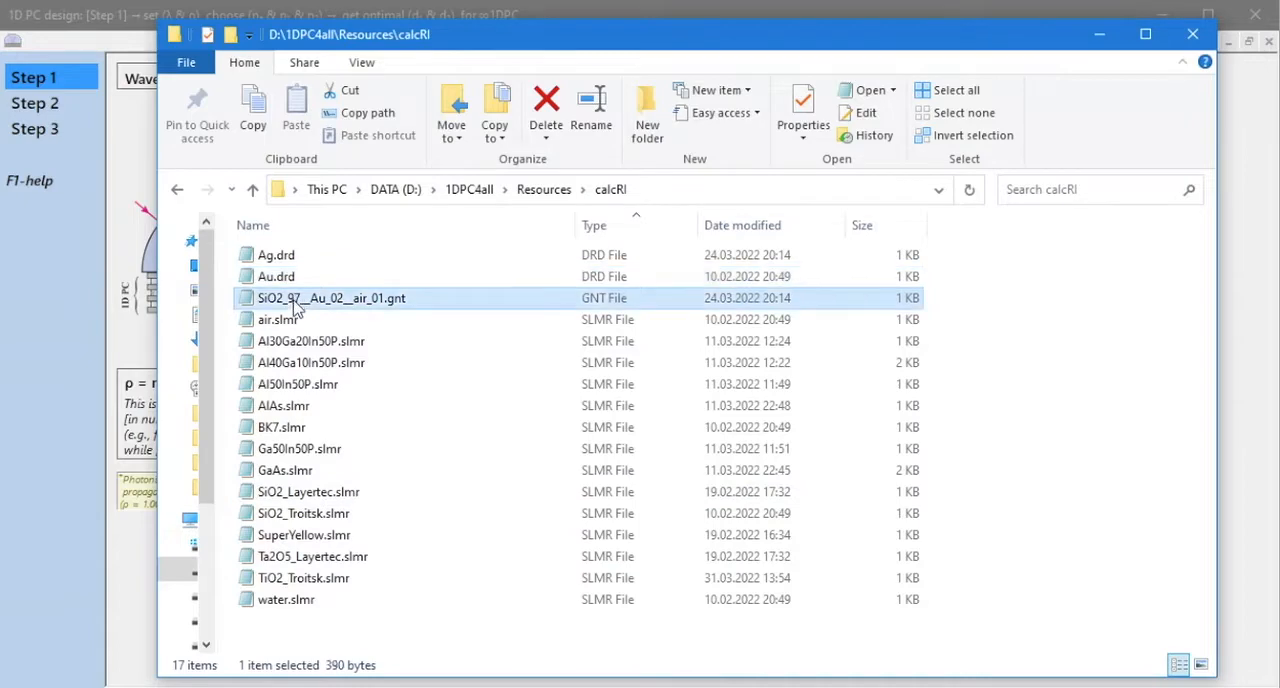
double_click(295, 306)
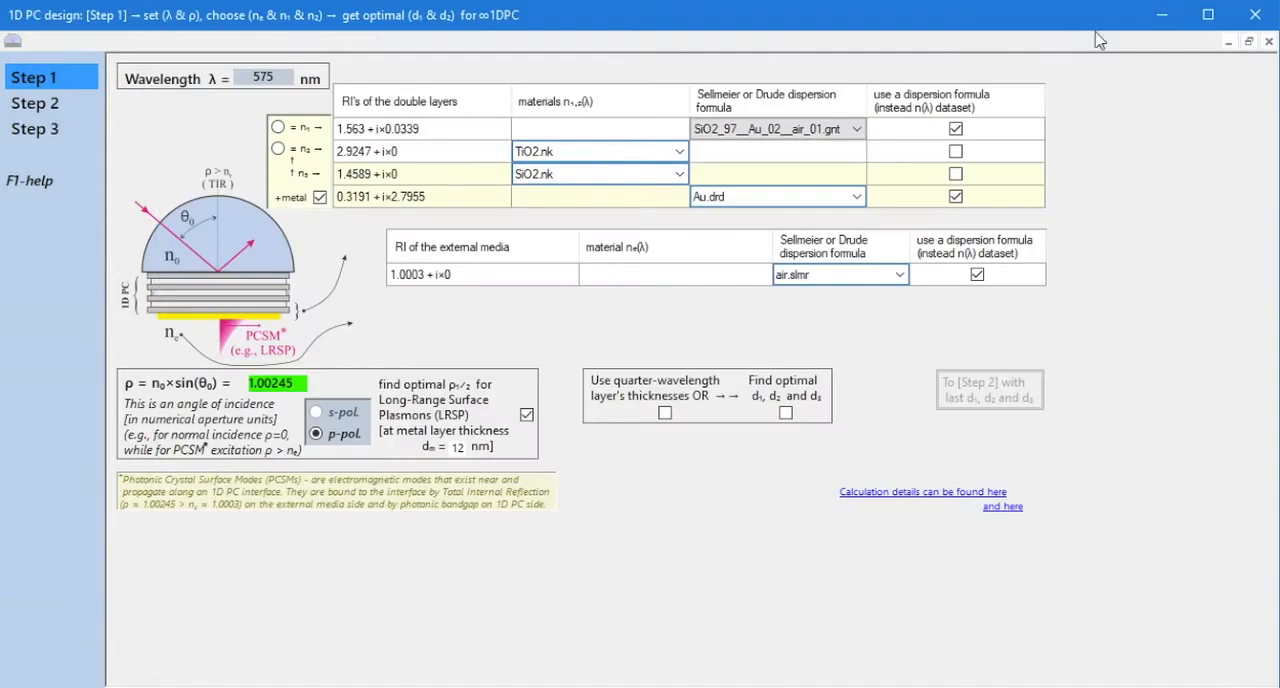
Set the dispersion formula of the first double-layer material n₁ to SiO2_Troitsk.slmr.
left_click(857, 129)
left_click(800, 254)
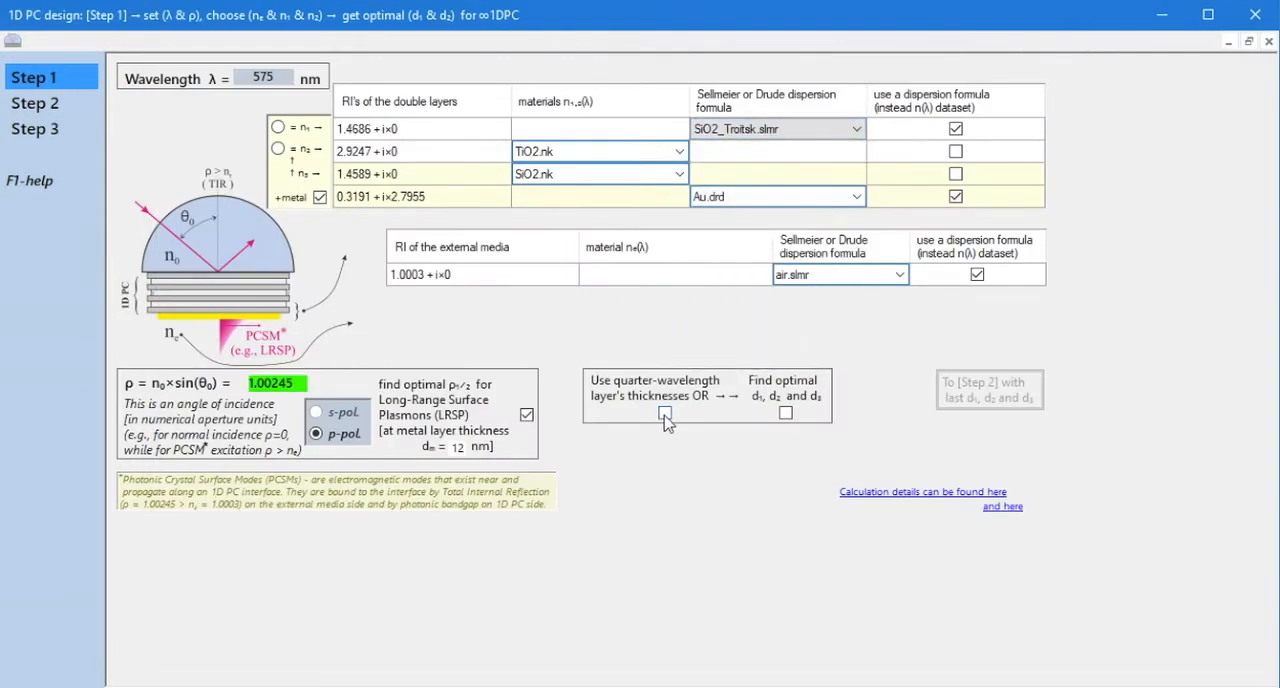
Calculate the quarter-wavelength layer thicknesses and carry d₁, d₂ and d₃ over to Step 2.
left_click(665, 414)
left_click(778, 322)
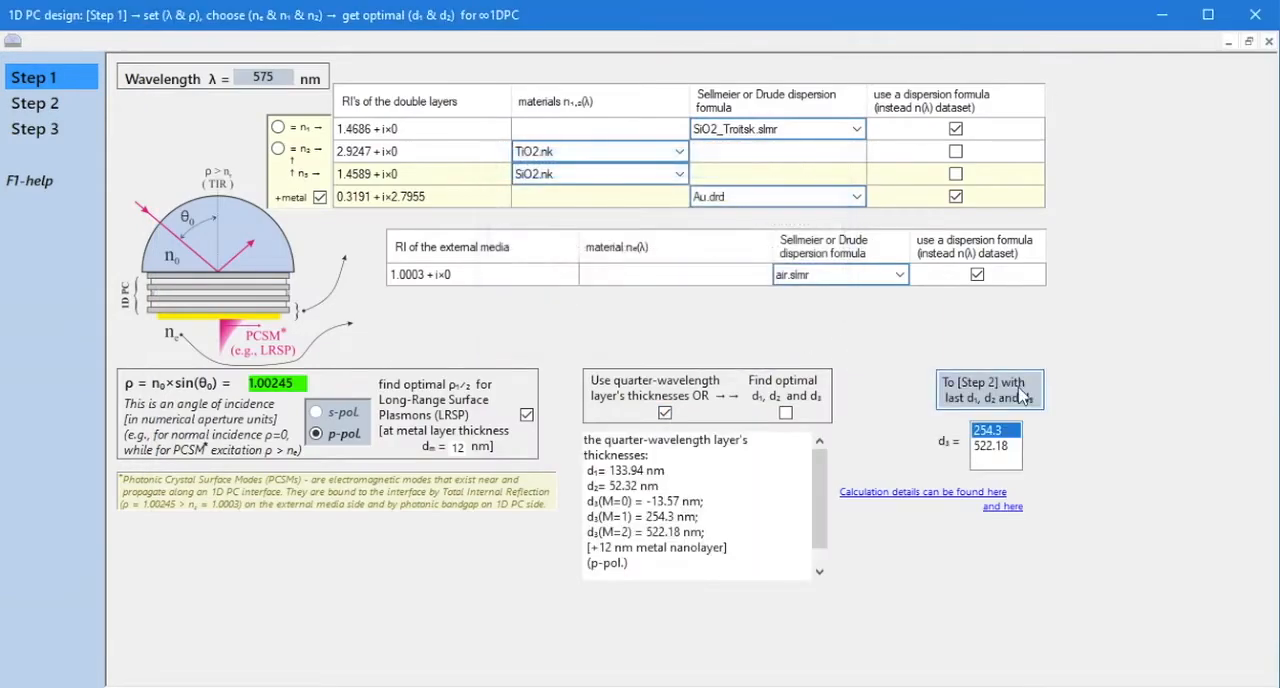
left_click(1023, 392)
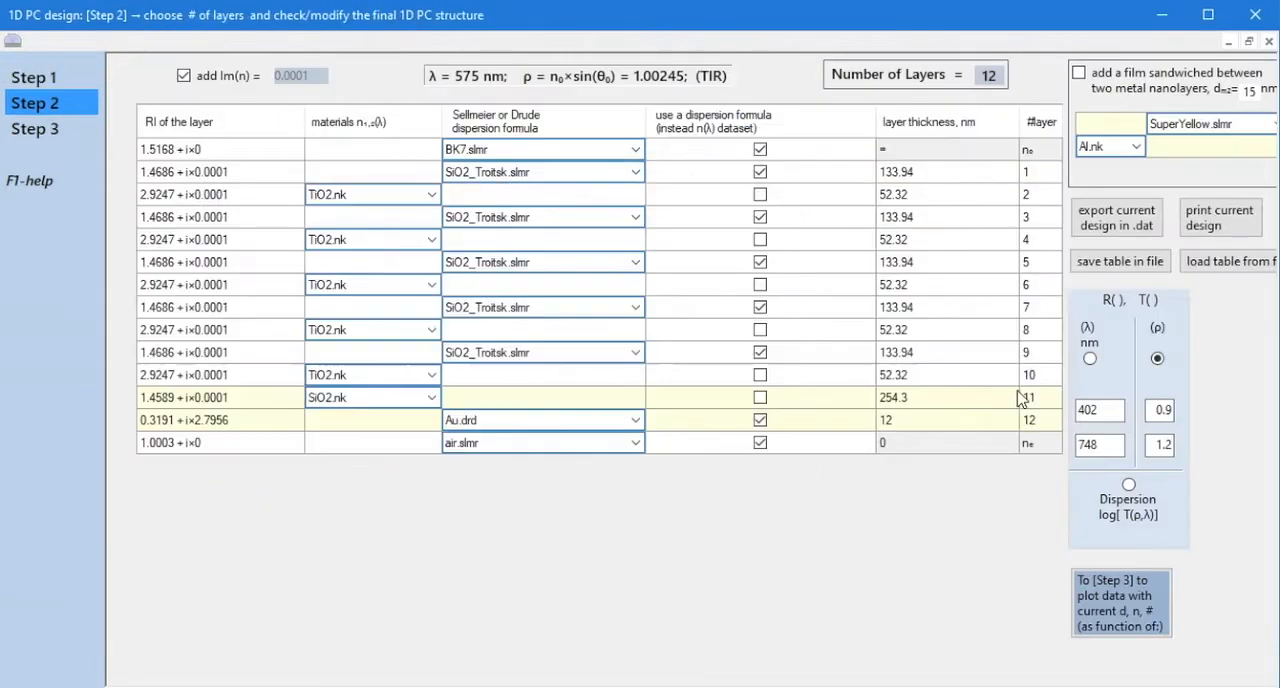
Combine layers 10 to 12 into a single layer with a Maxwell Garnett refractive index, creating its .gnt file and replacing the three layers.
left_click(901, 381)
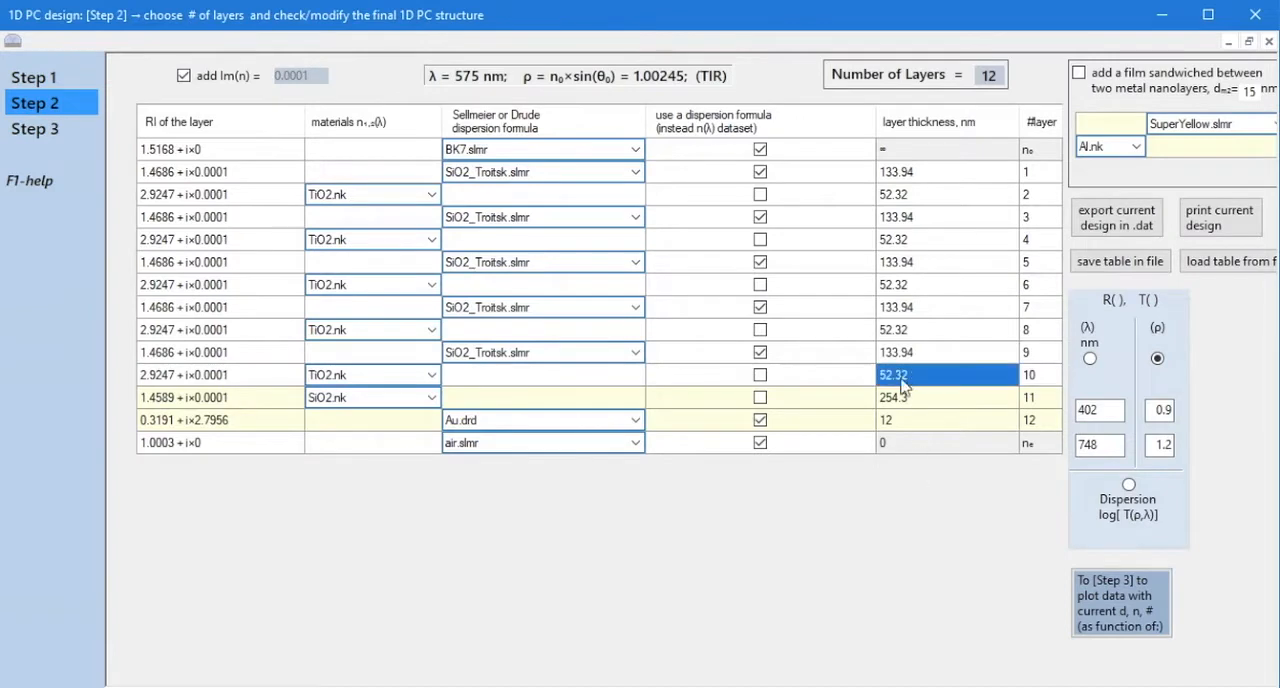
left_click(888, 428, "shift")
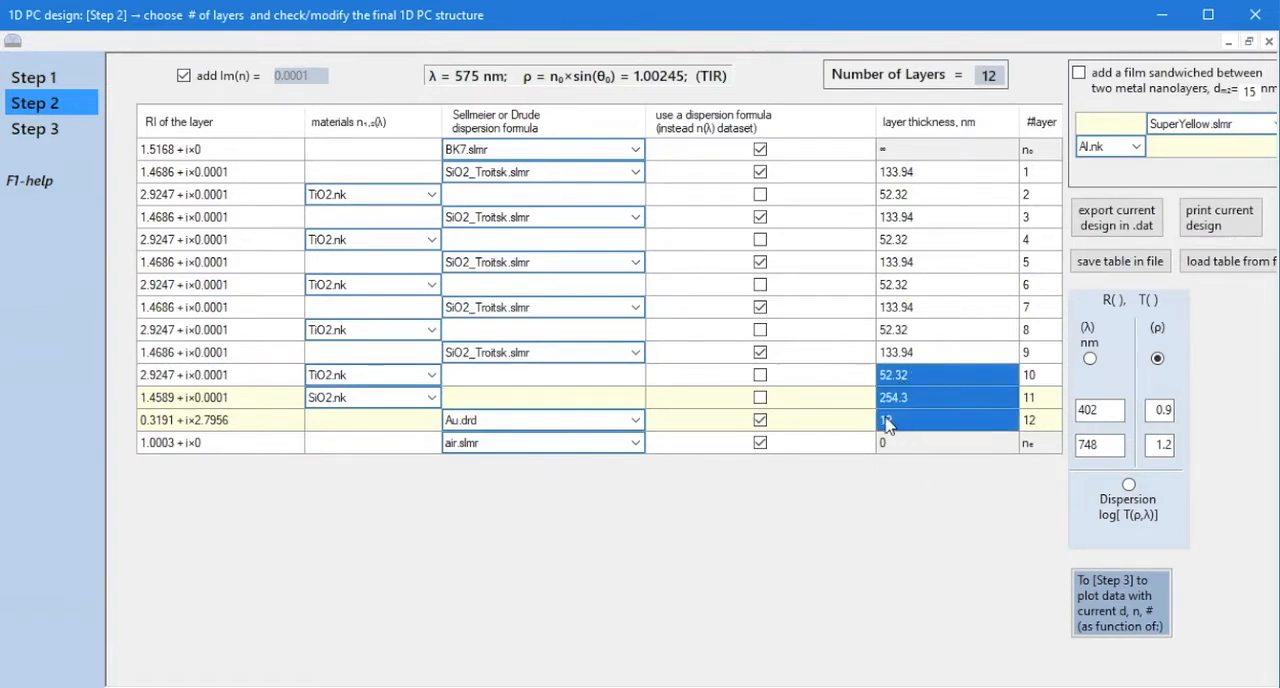
right_click(886, 424)
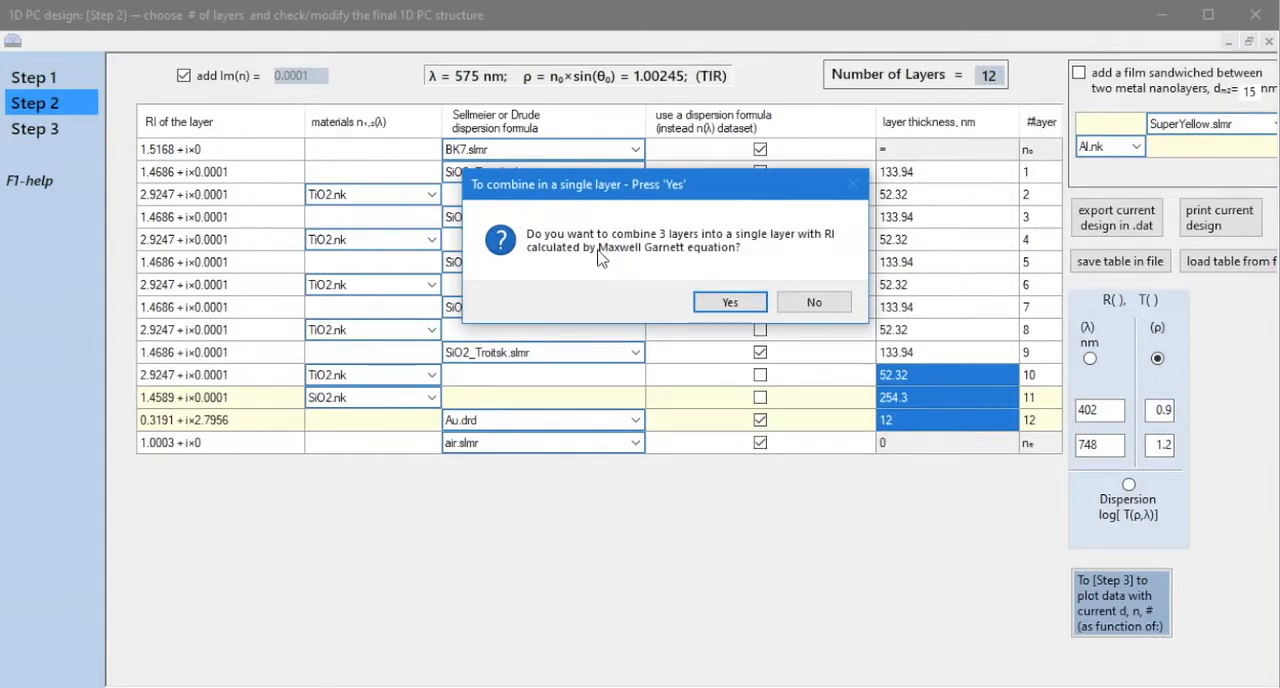
left_click(754, 304)
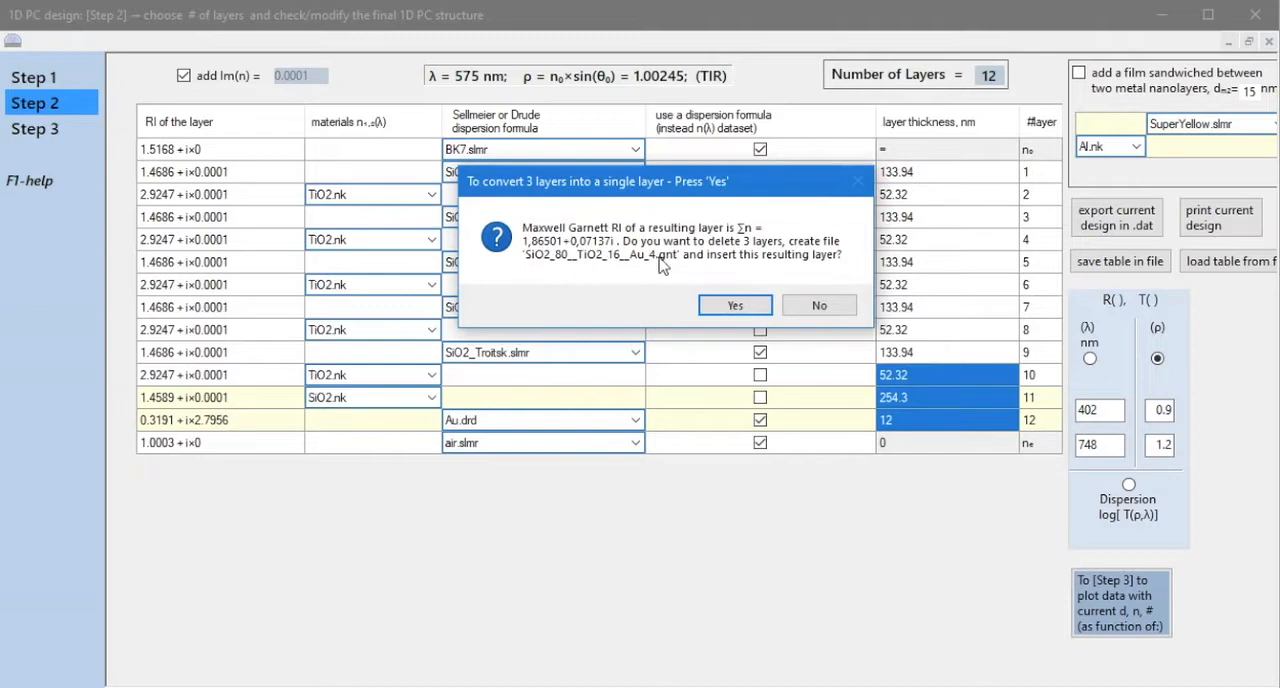
left_click(736, 306)
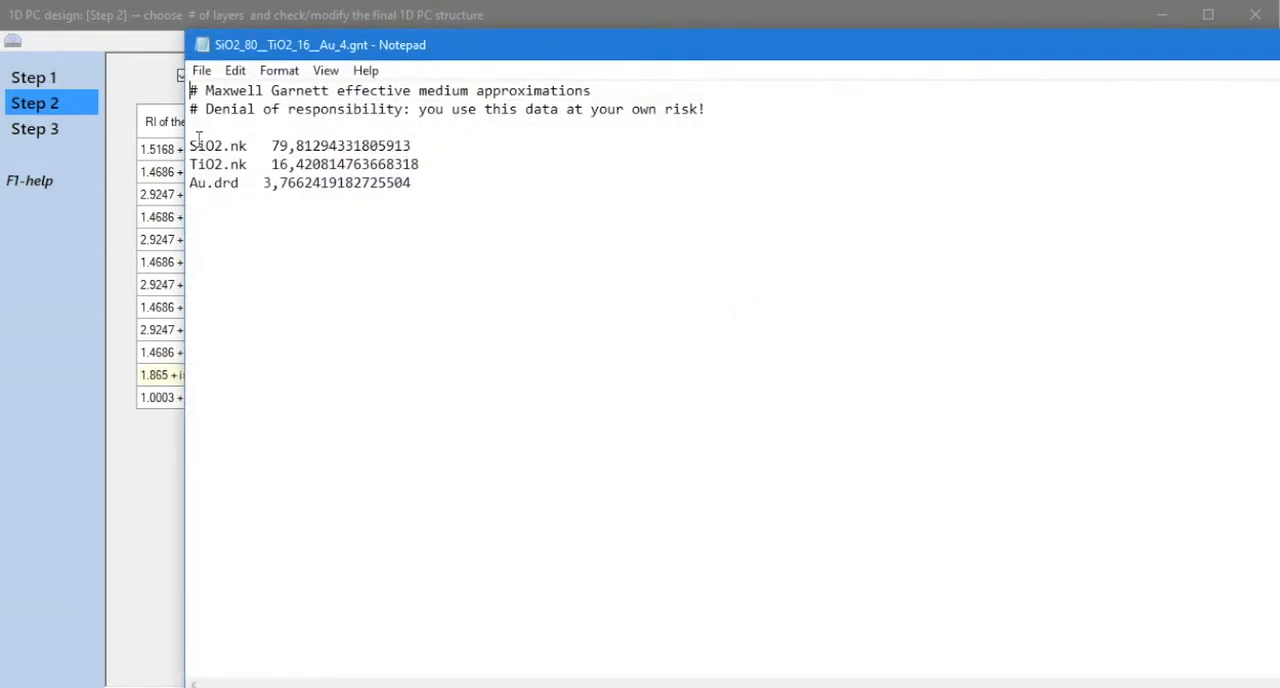
Close the Notepad file and view the n(λ) and k(λ) plots of layer 10's SiO2_80__TiO2_16__Au_4.gnt mixture.
left_click(1277, 45)
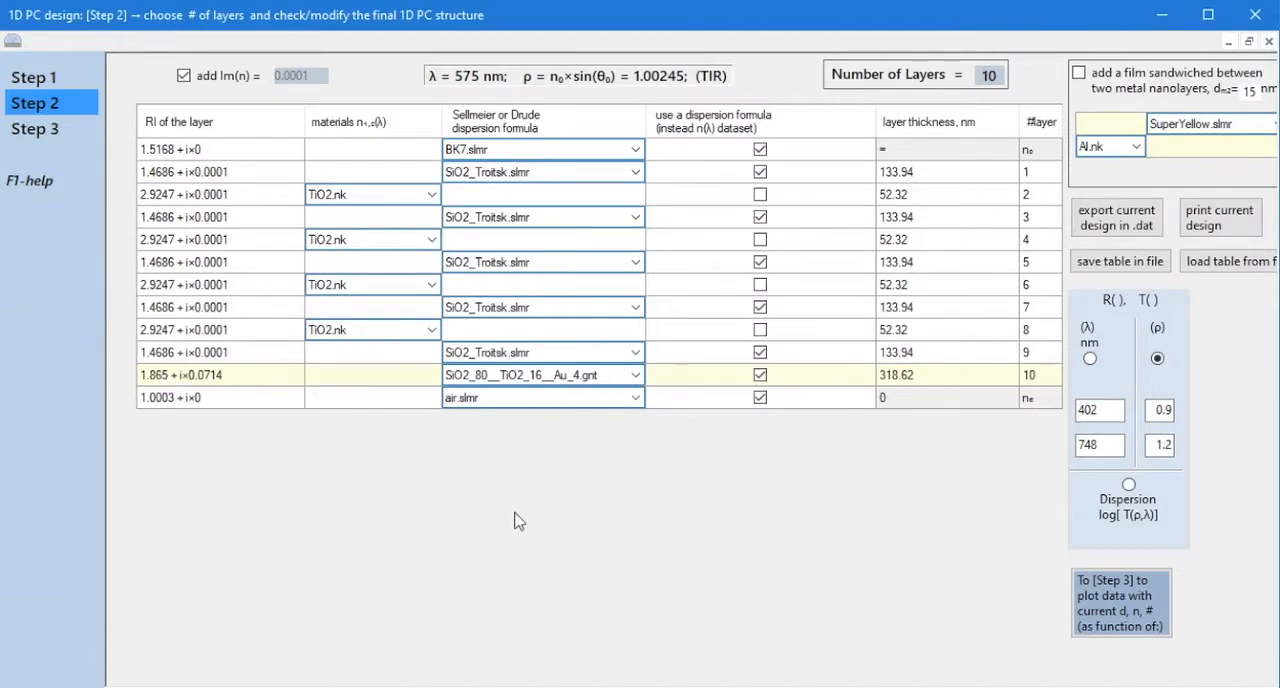
left_click(500, 387)
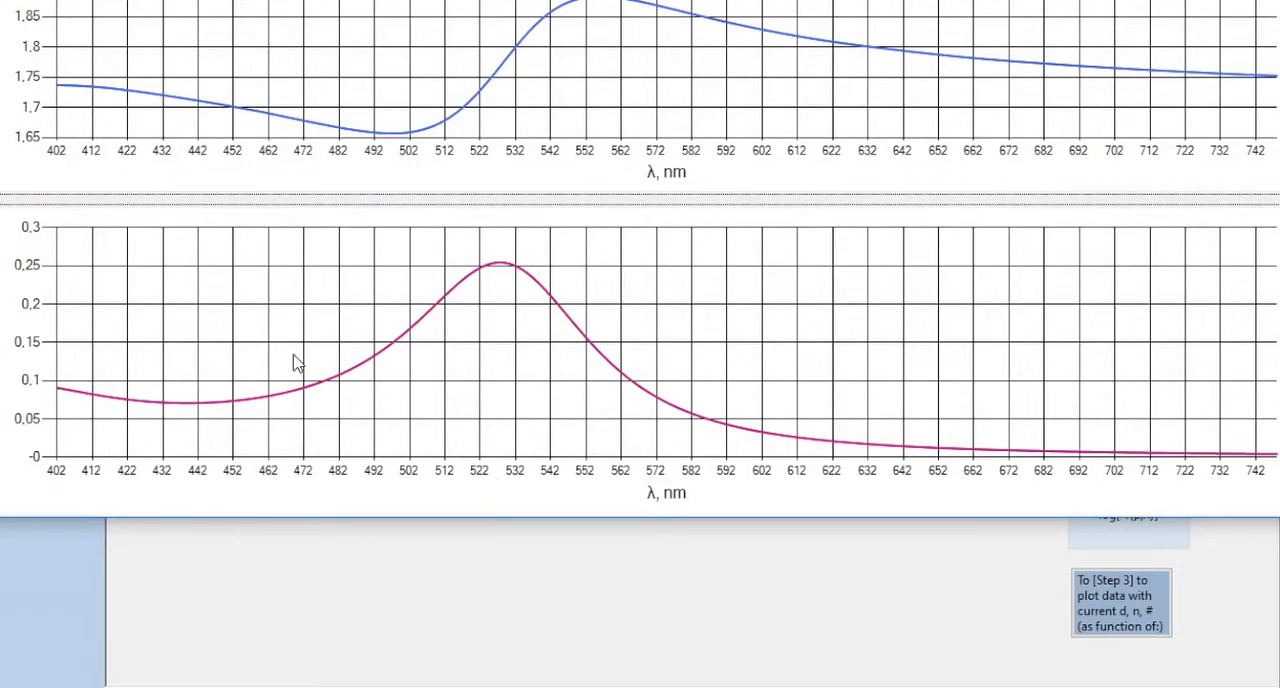
key("alt+F4")
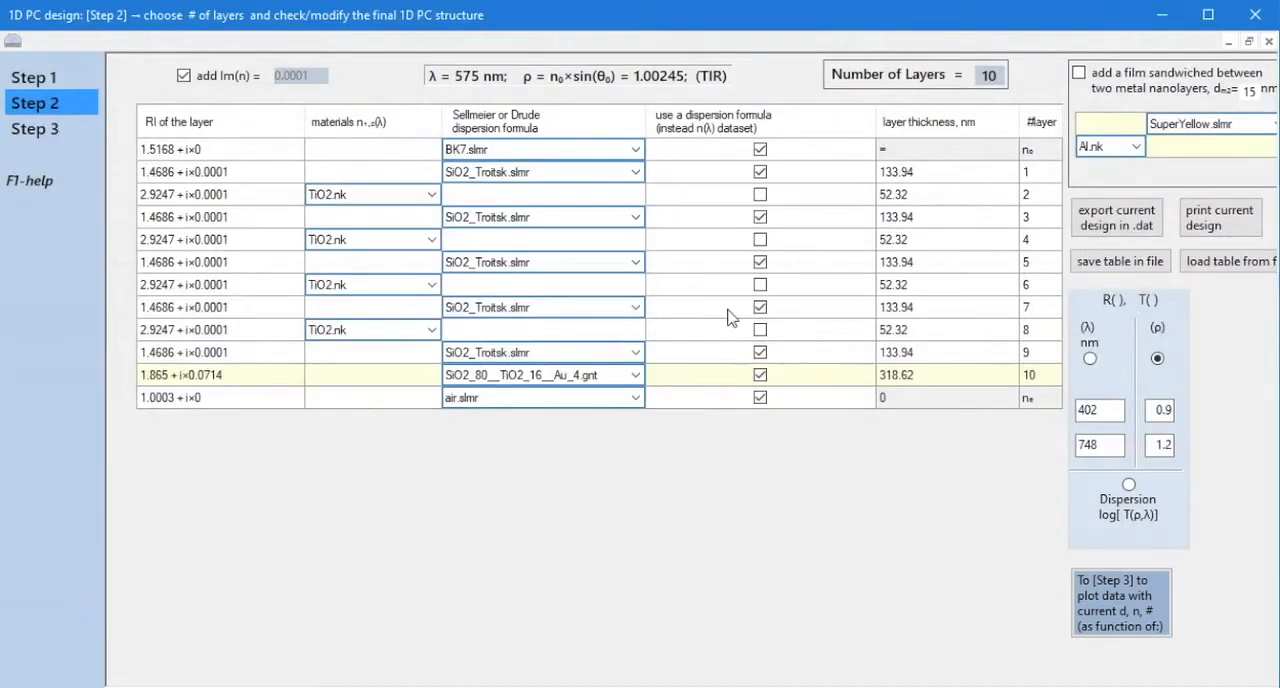
View the n(λ) and k(λ) plots of the TiO2.nk material used in layer 6.
left_click(327, 290)
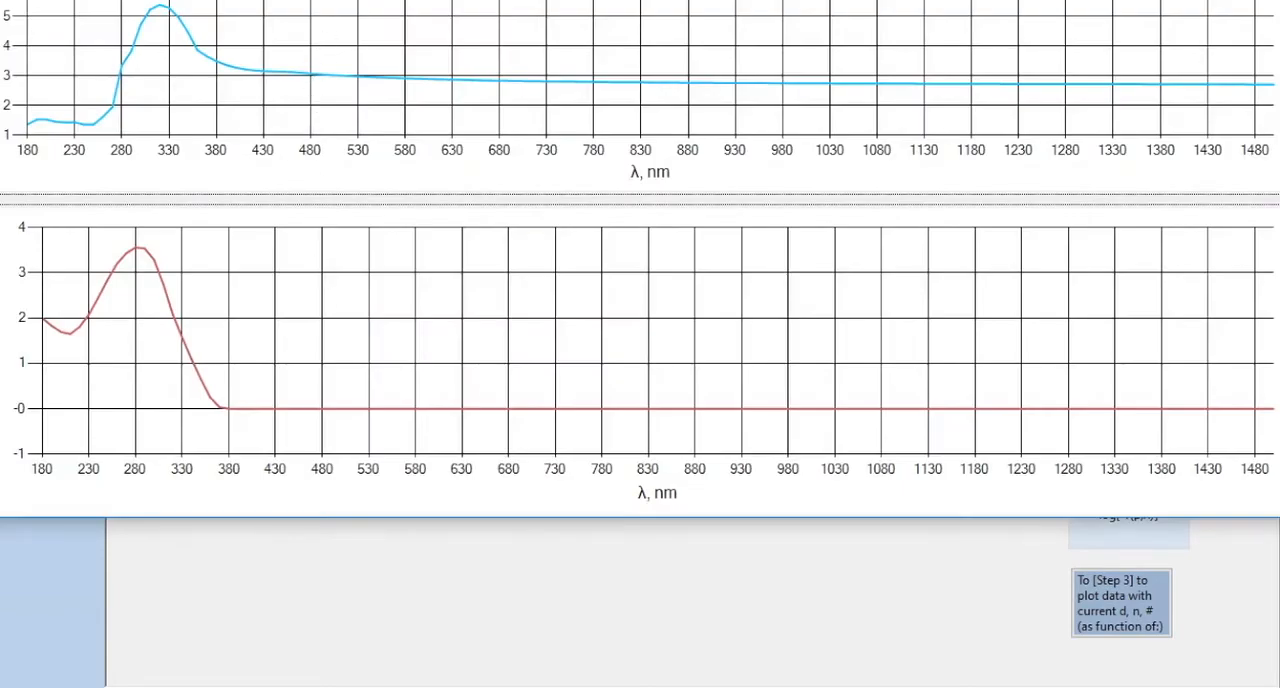
left_click_drag(415, 2, 508, 74)
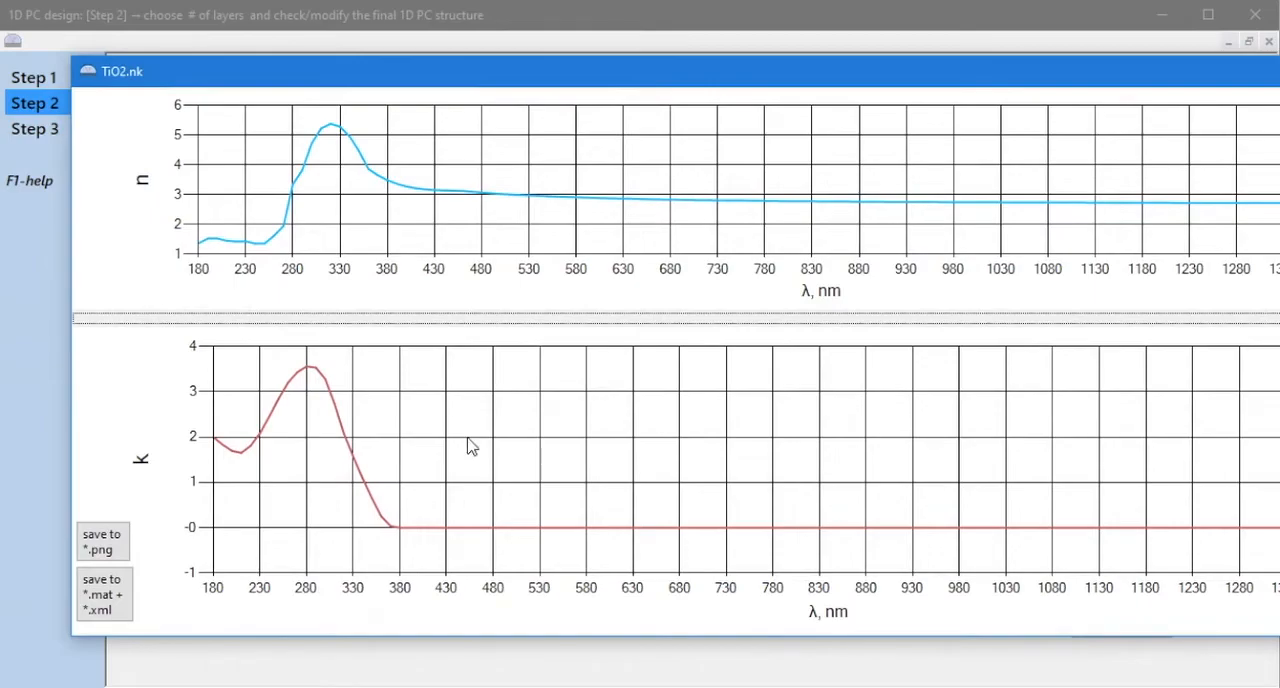
key("Escape")
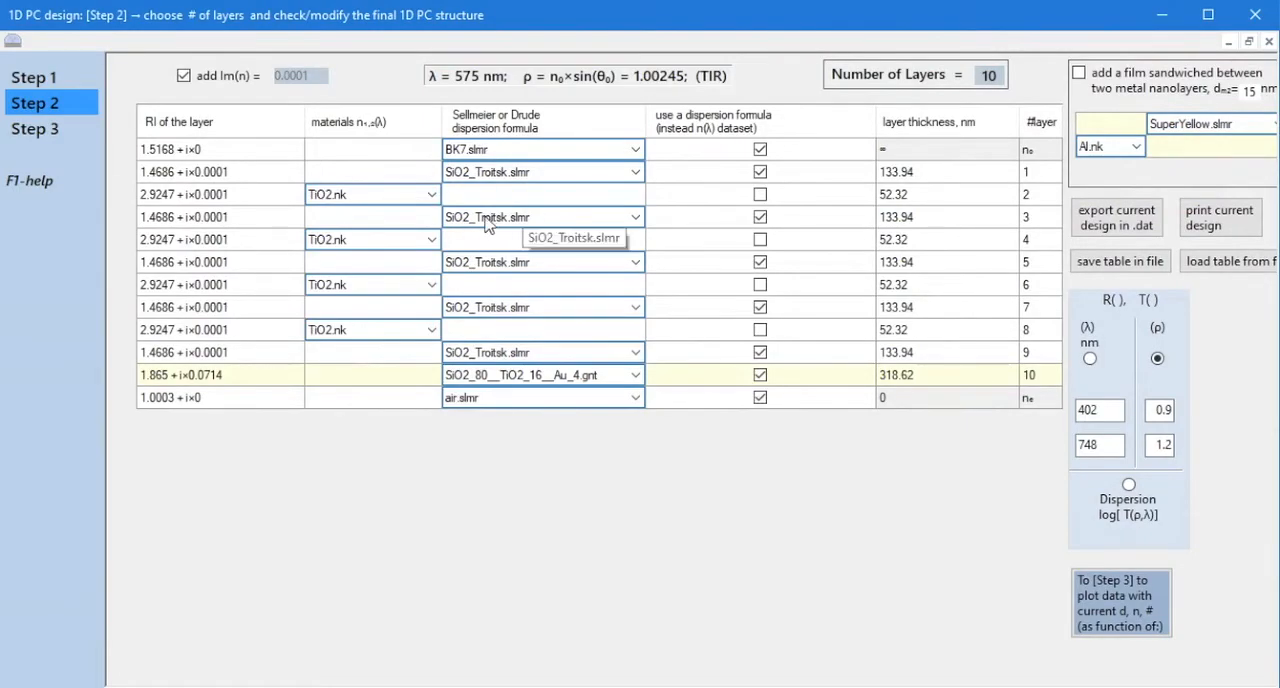
View the n(λ) and k(λ) plots of the BK7.slmr dispersion formula assigned to the n₀ medium.
double_click(474, 158)
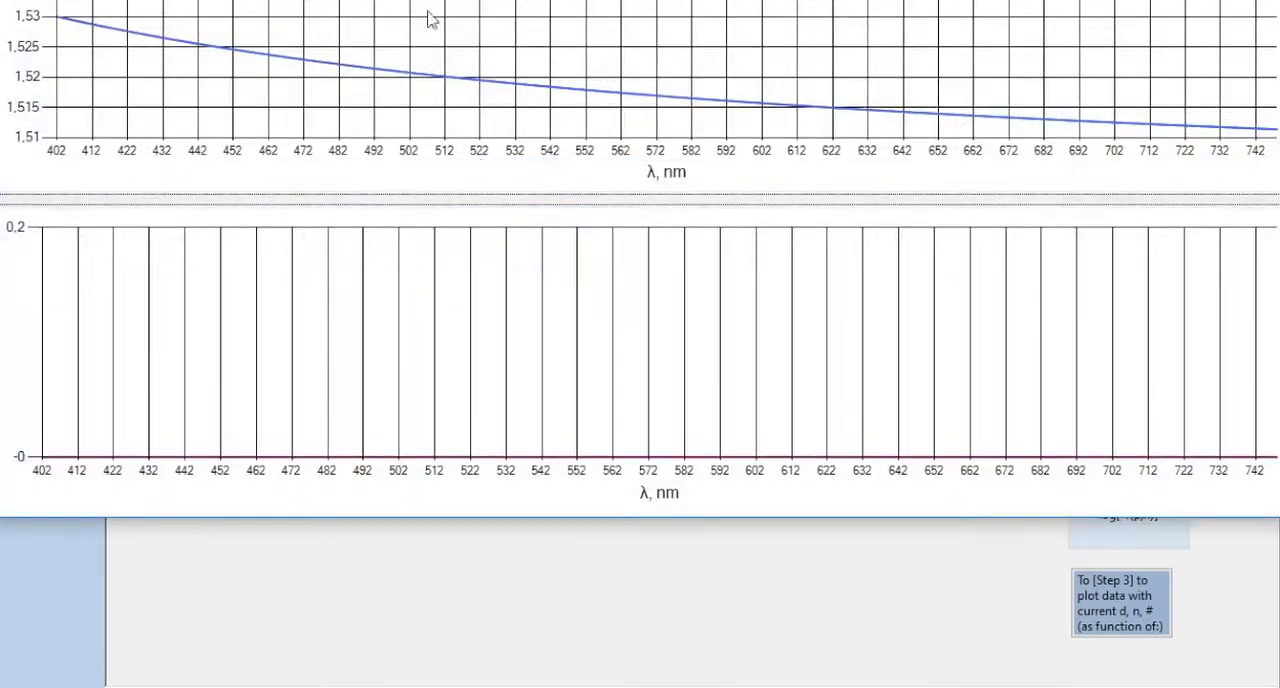
left_click_drag(428, 14, 511, 107)
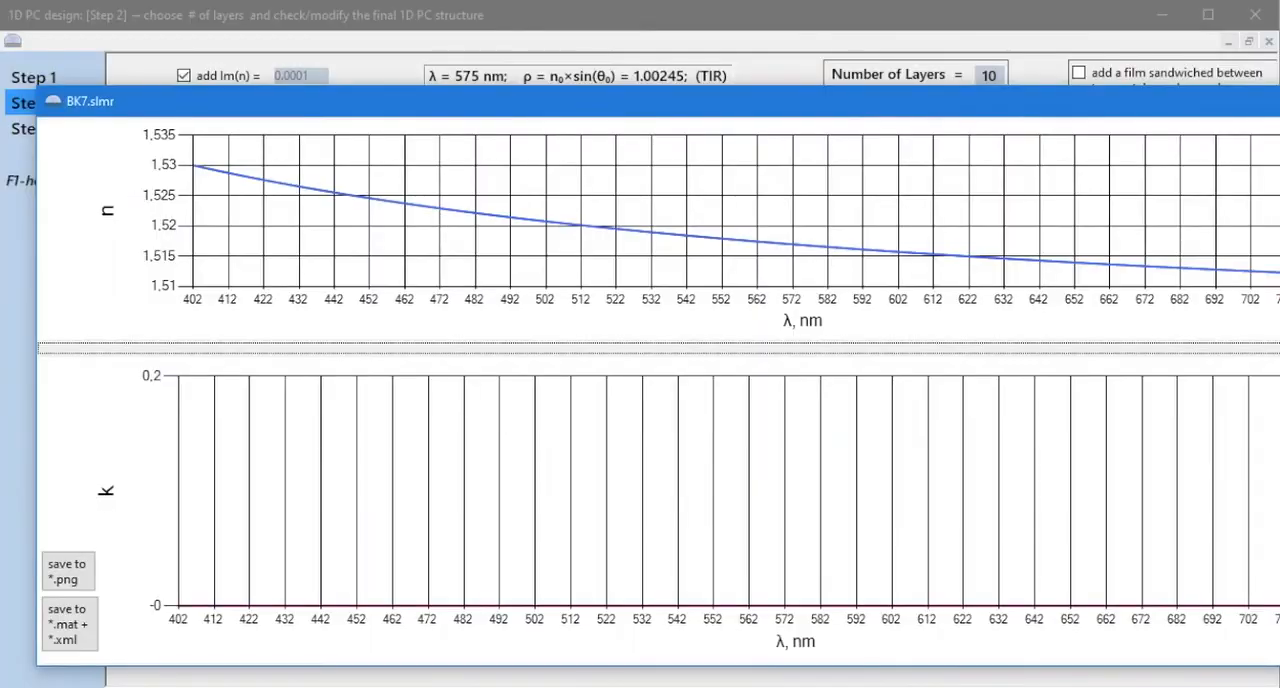
left_click(1279, 101)
Read the Step 2 help hints and return to the Step 1 page of the design.
left_click(16, 179)
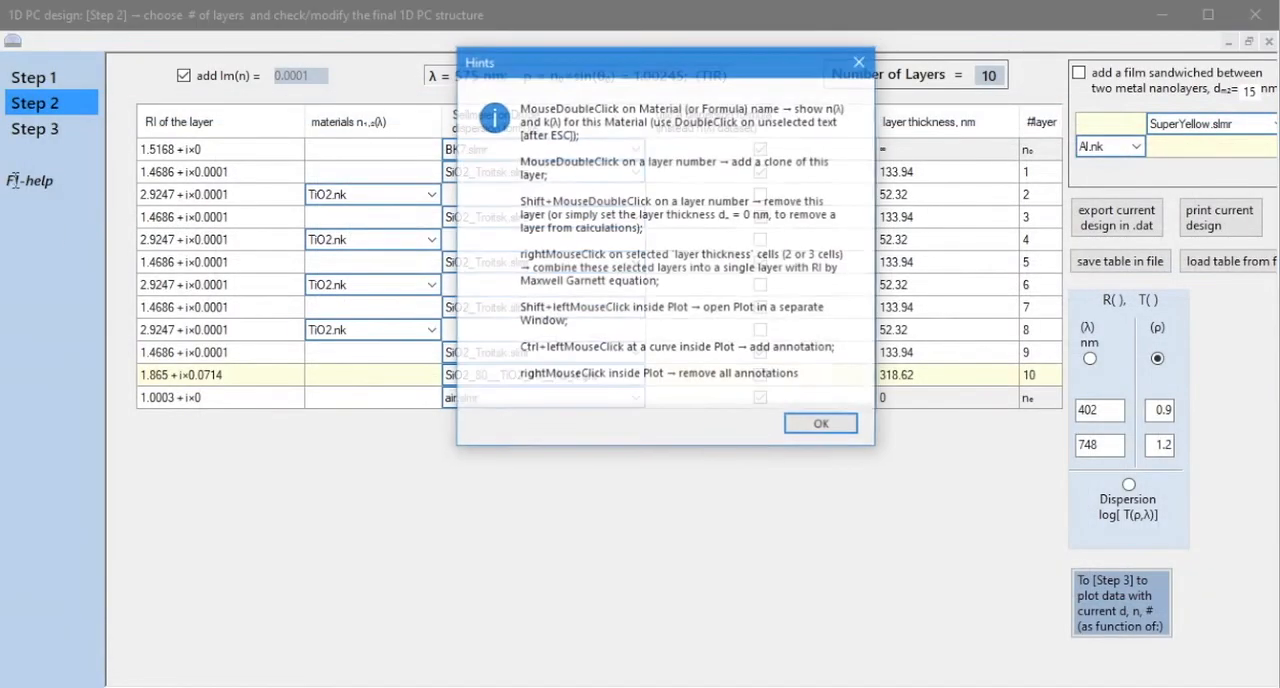
left_click(796, 424)
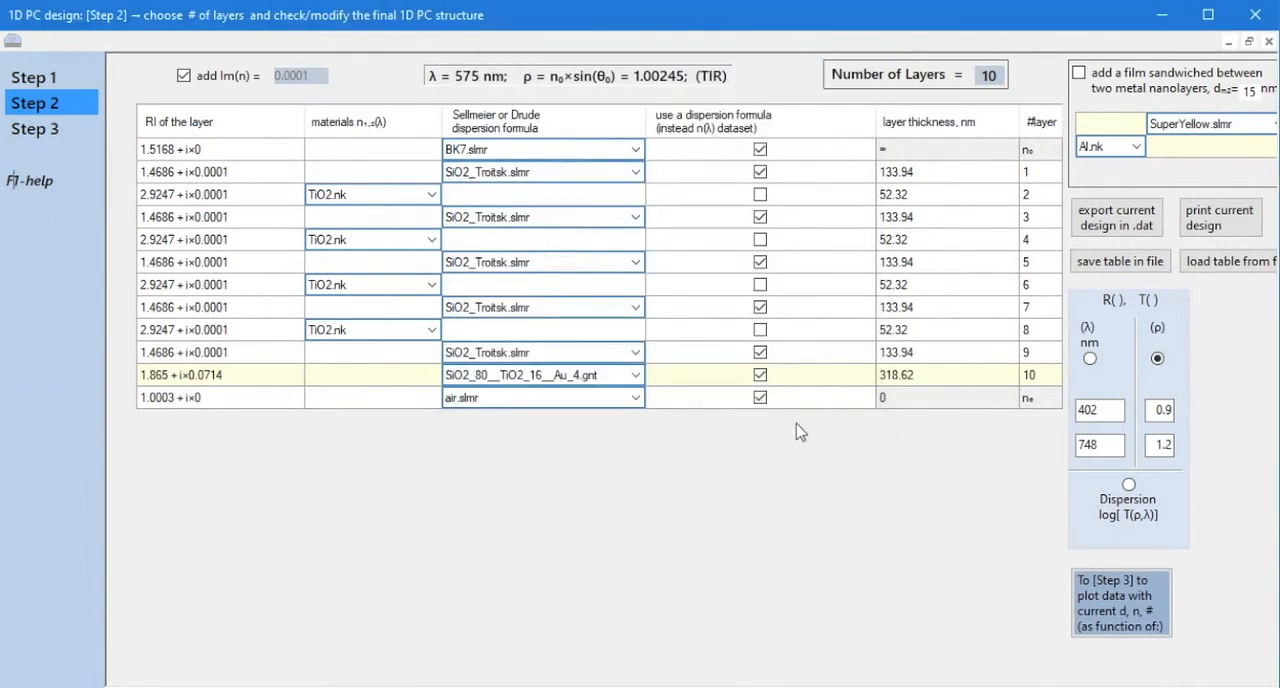
left_click(36, 79)
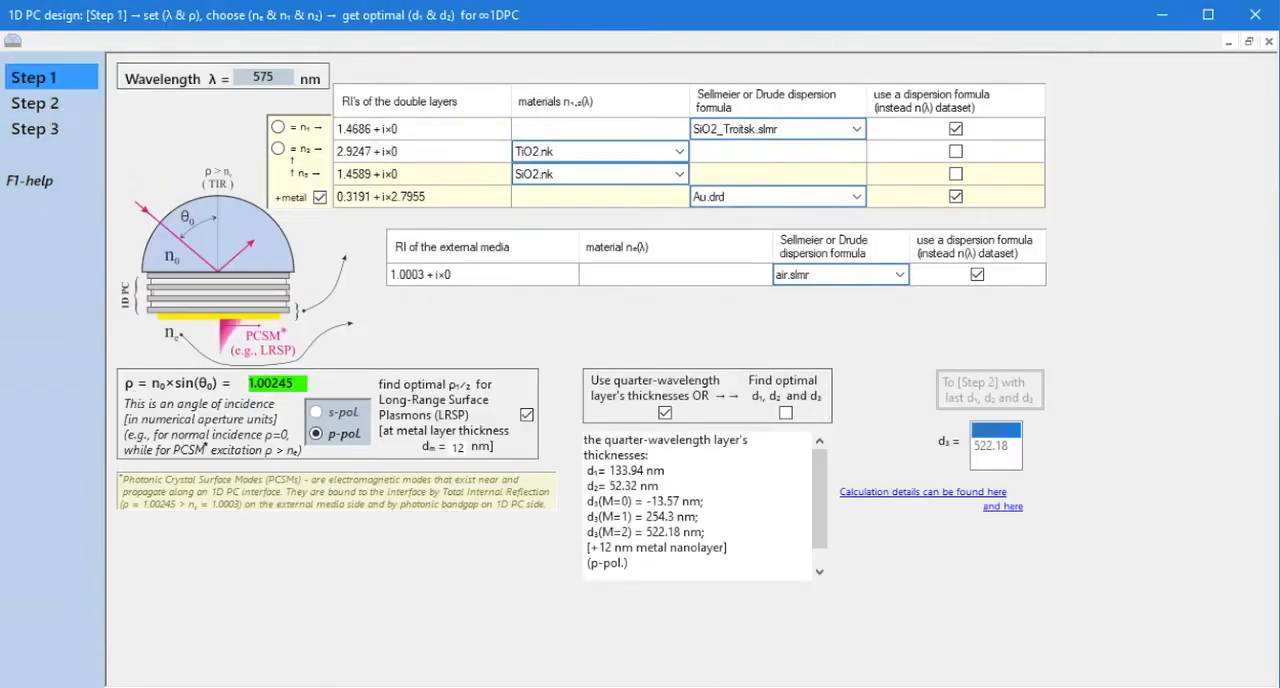
Switch to File Explorer and examine the refractive-index files in Resources\calcRI and the allRI.zip archive.
left_click(480, 687)
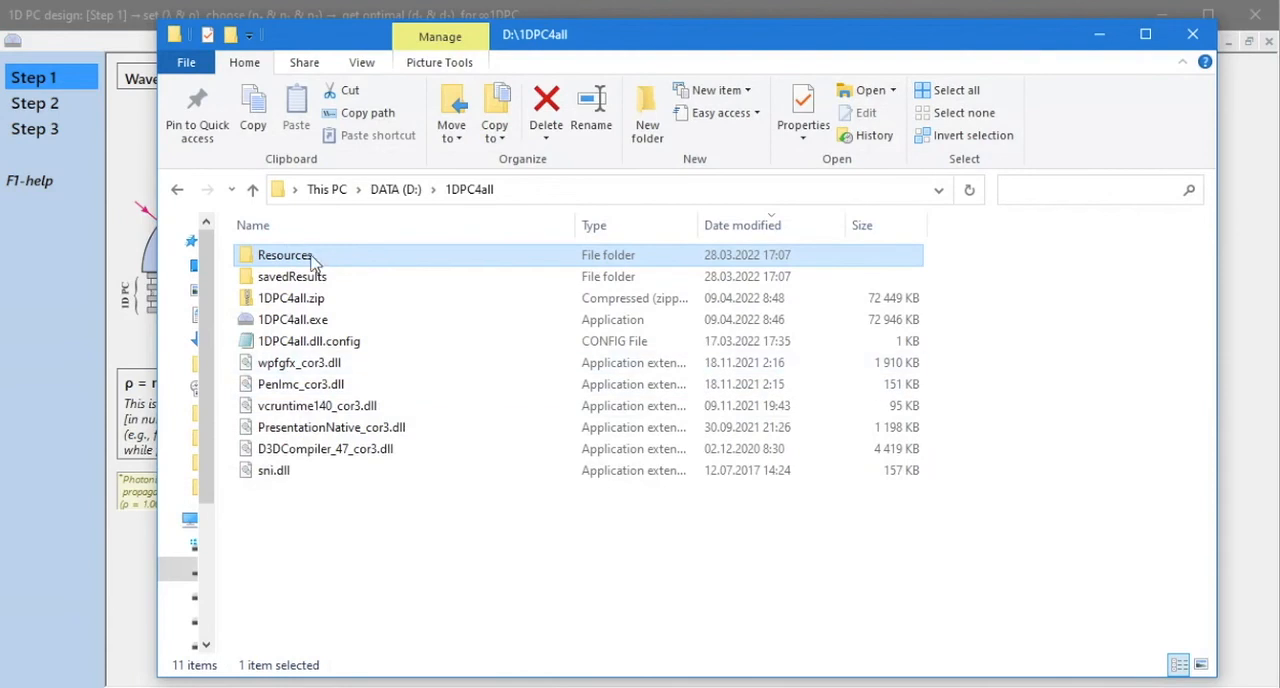
double_click(312, 258)
double_click(320, 258)
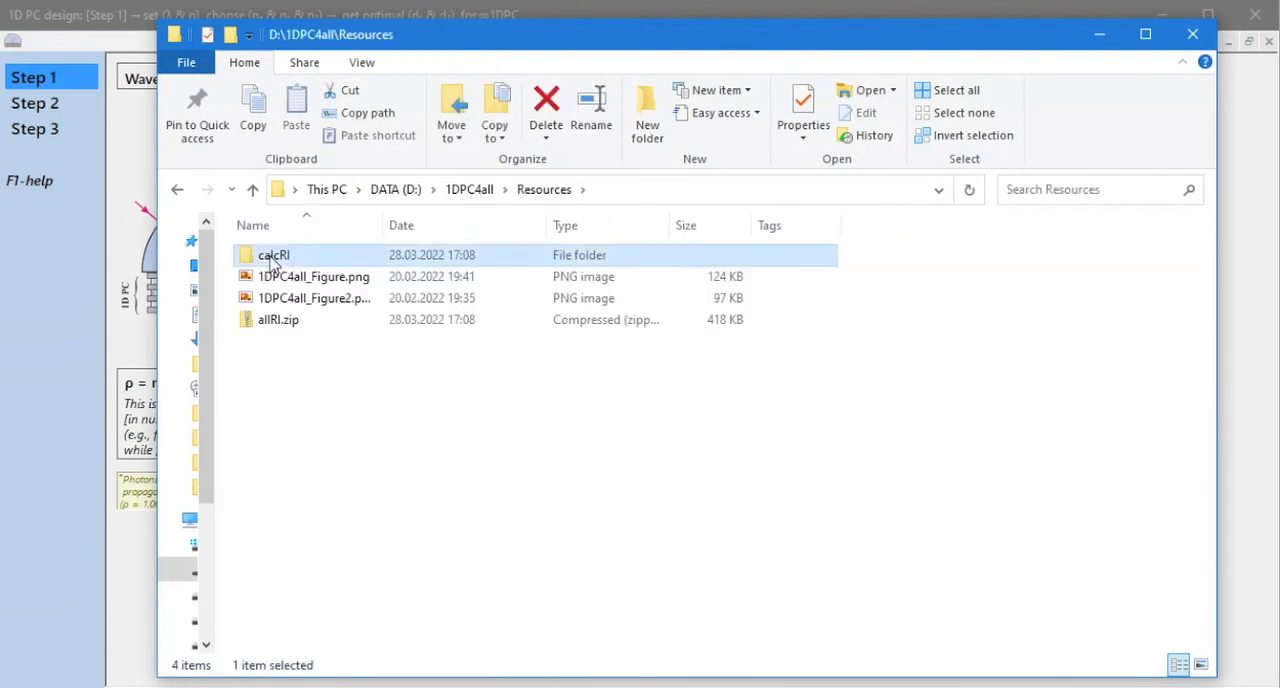
left_click(545, 192)
double_click(272, 321)
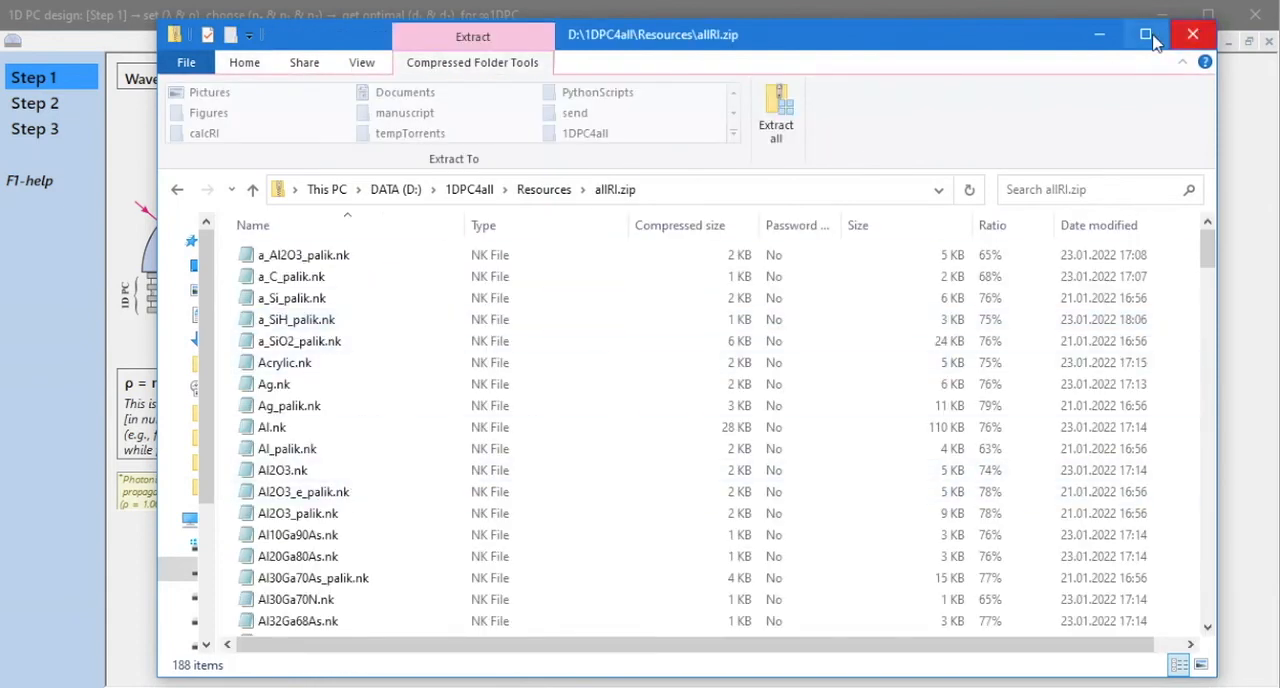
Close the File Explorer window and exit the 1D PC design program.
left_click(1100, 42)
key("alt+Tab")
left_click(1188, 38)
left_click(1253, 15)
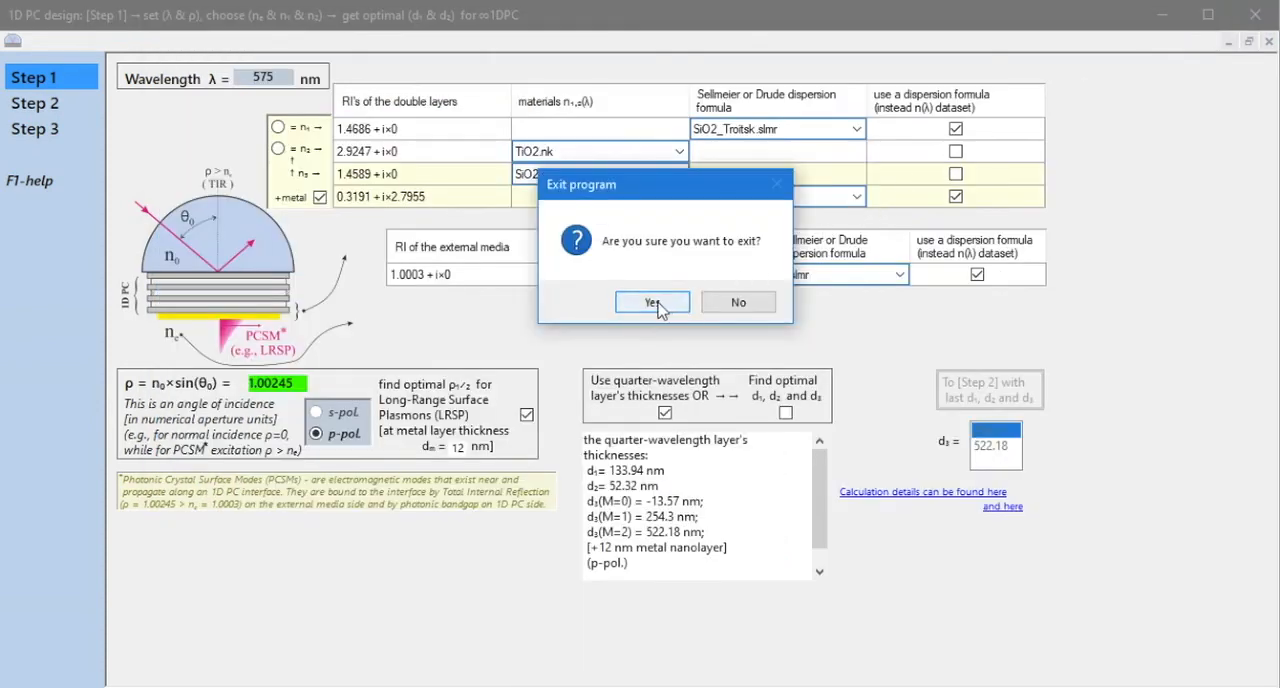